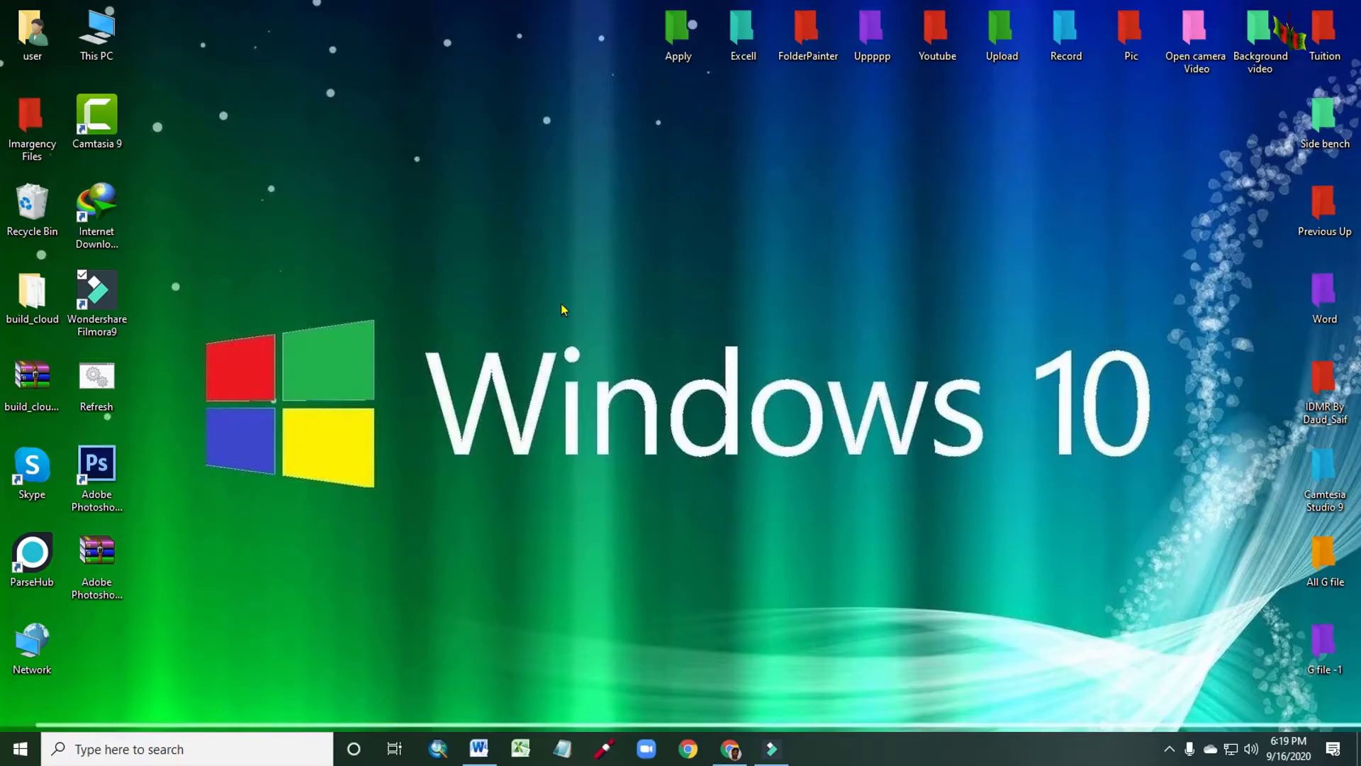
Step: Bring up Youtube Guideline in Word and scroll through its hashtag-prefixed guideline lines
left_click(480, 748)
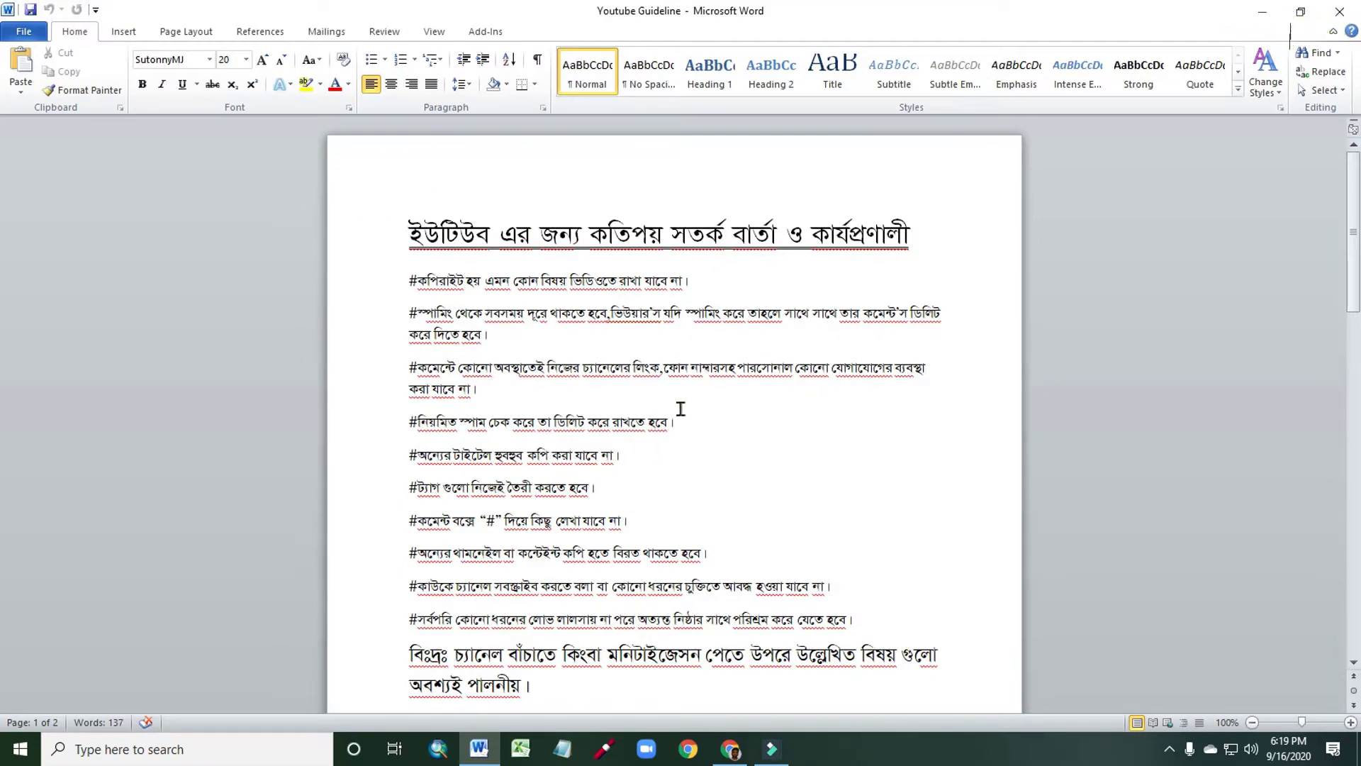
scroll(577, 367, "down", 3)
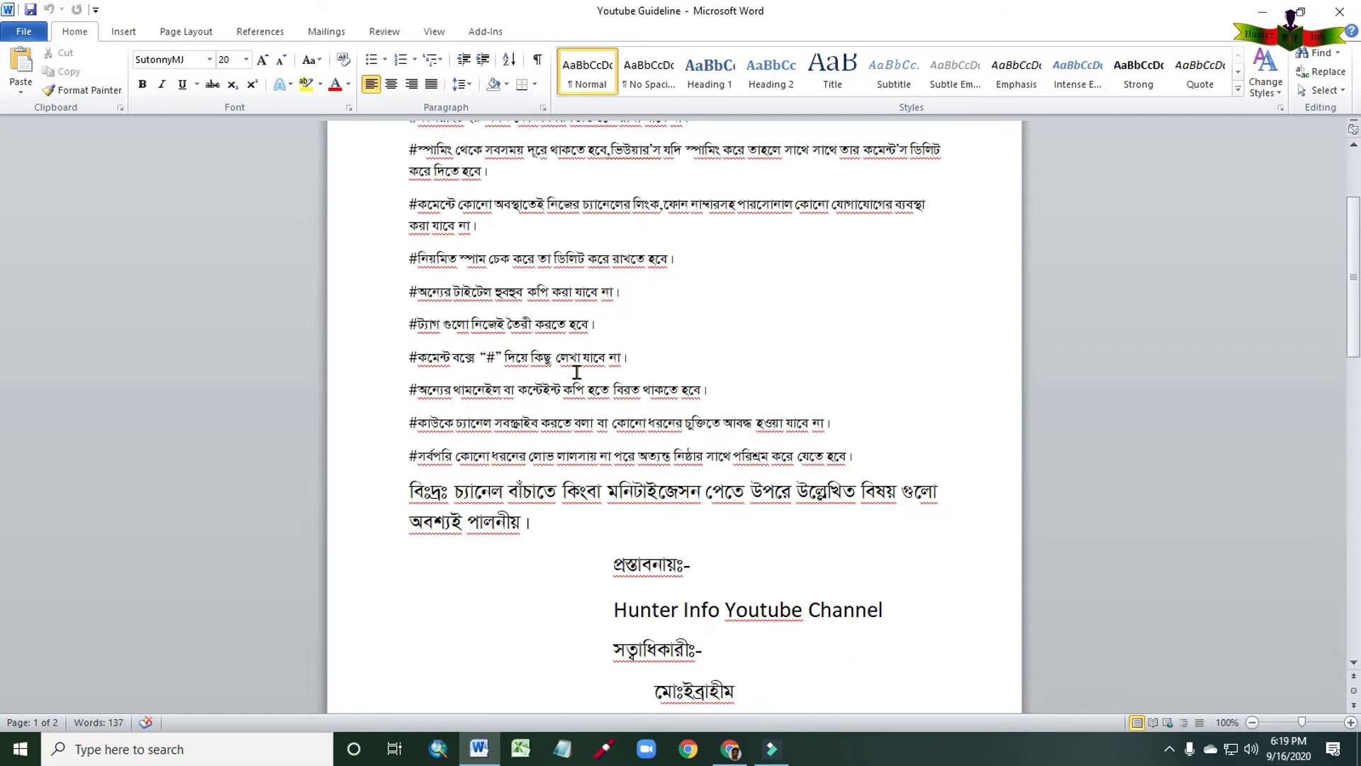
scroll(576, 372, "up", 3)
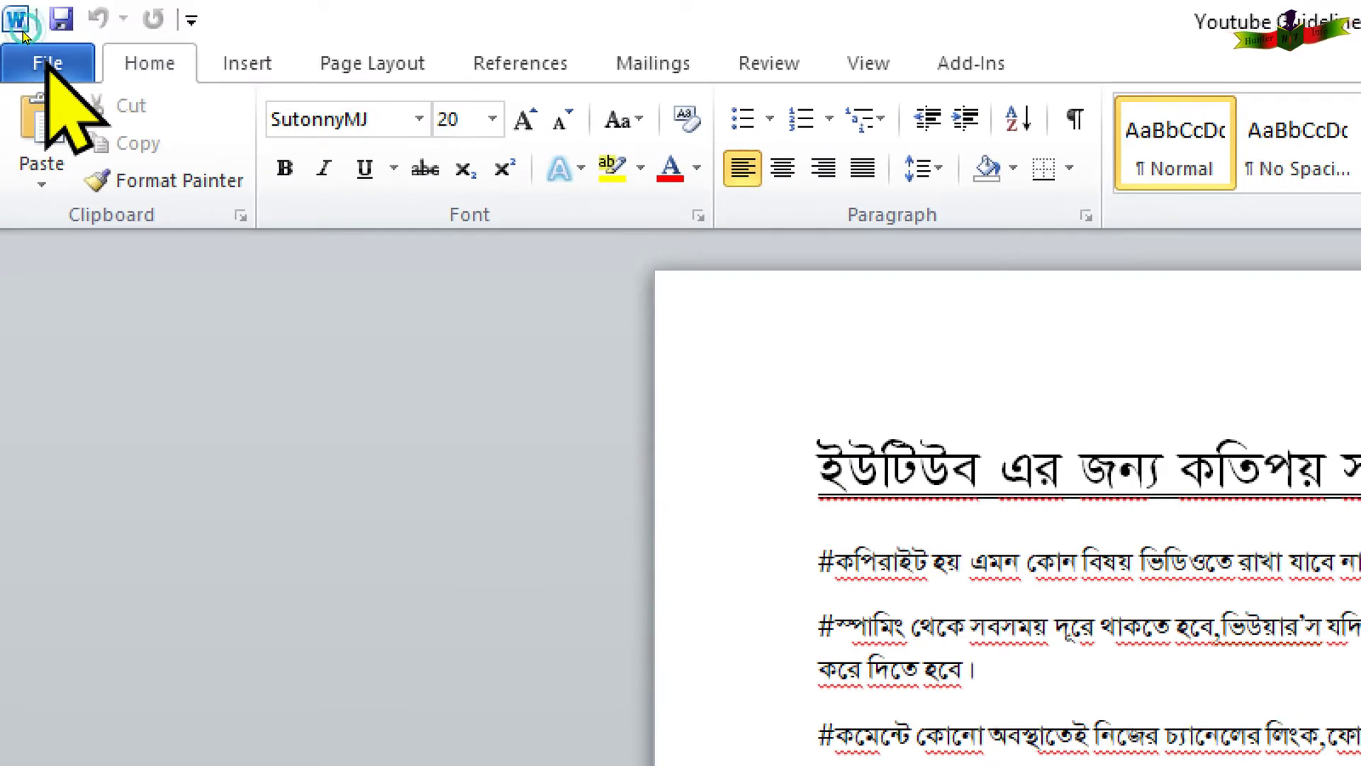
Step: Start a Save As copy of Youtube Guideline in Documents and list the available file formats
left_click(28, 66)
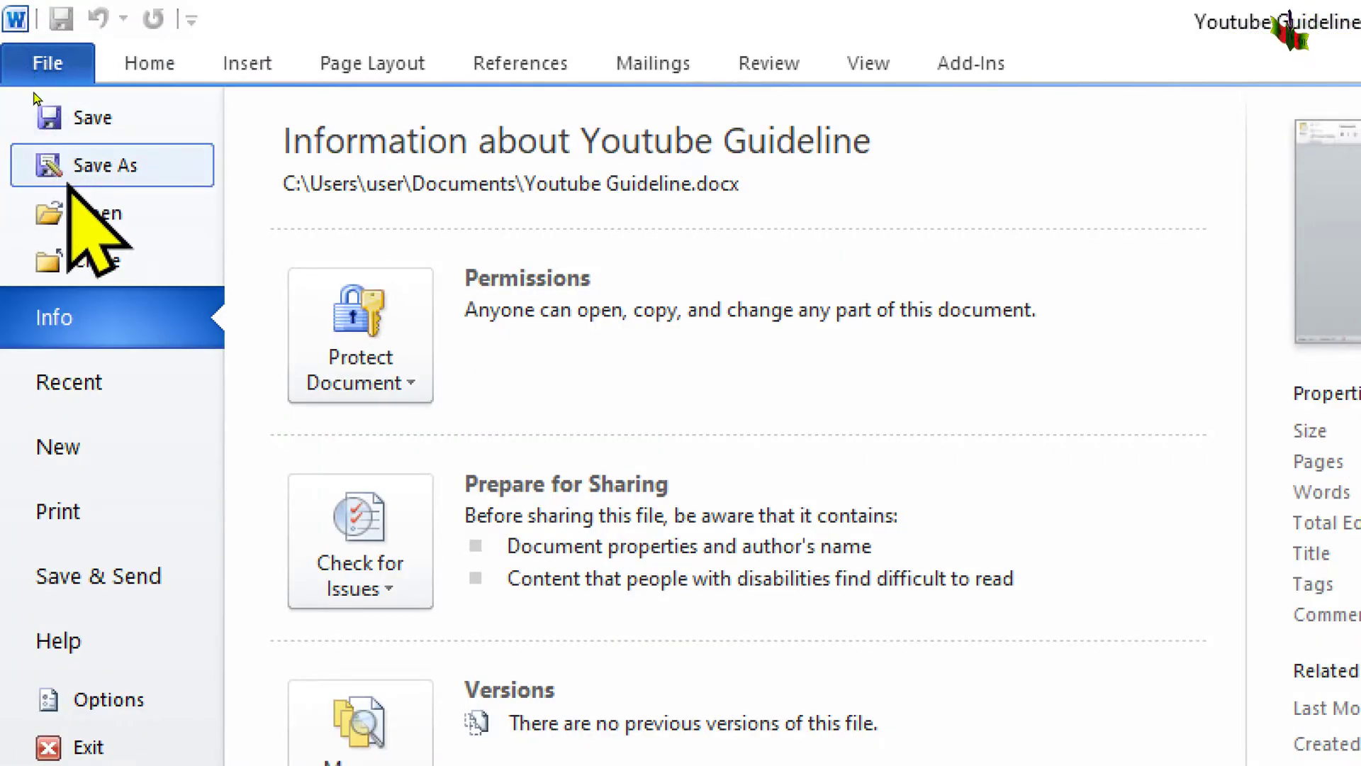
left_click(106, 169)
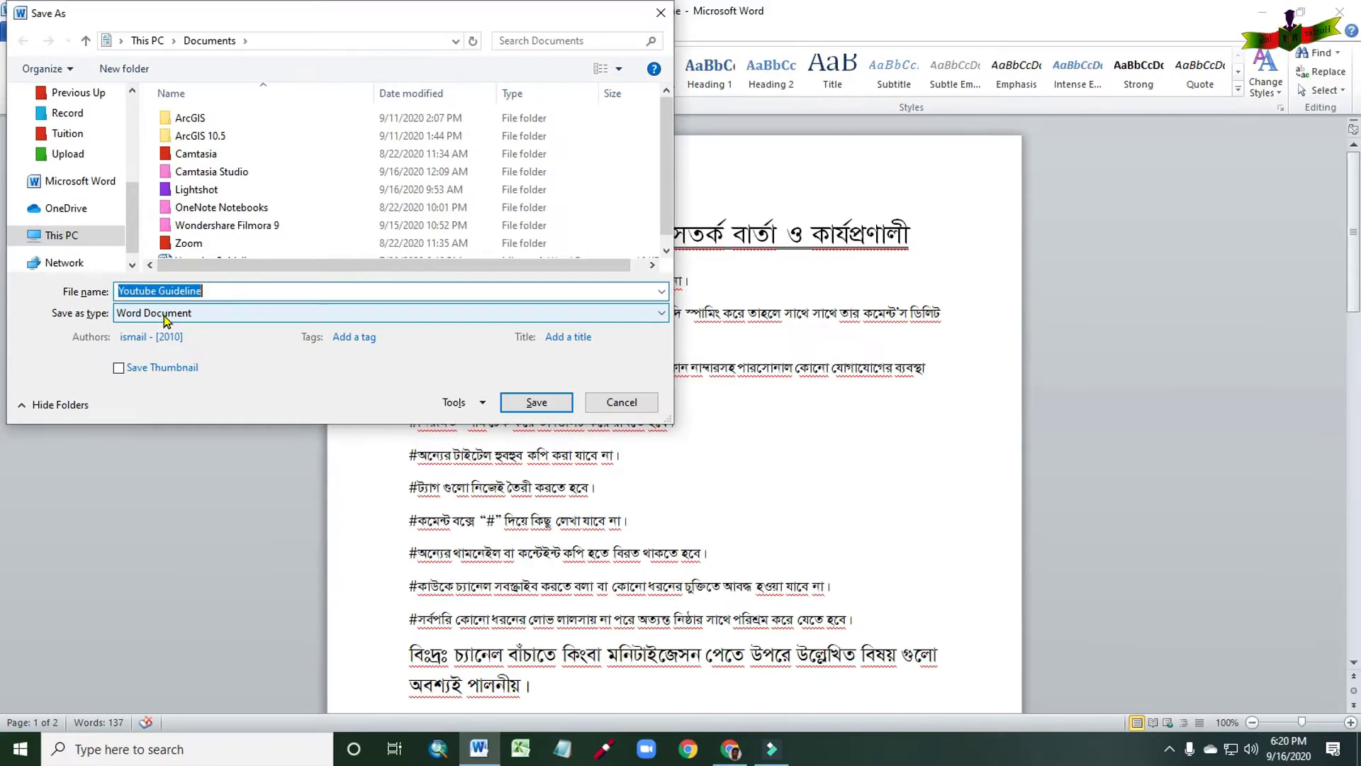
left_click(165, 317)
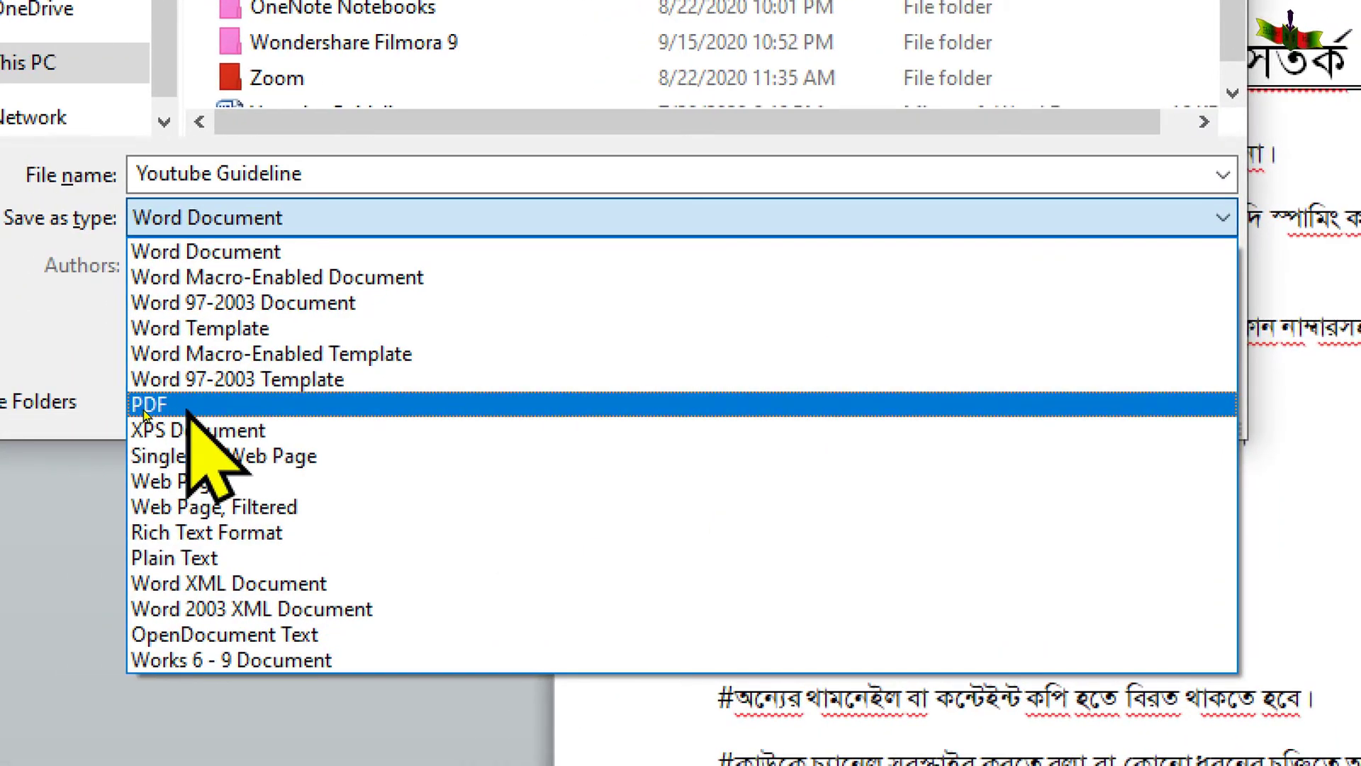
Step: Save Youtube Guideline as a PDF on the Desktop
left_click(144, 412)
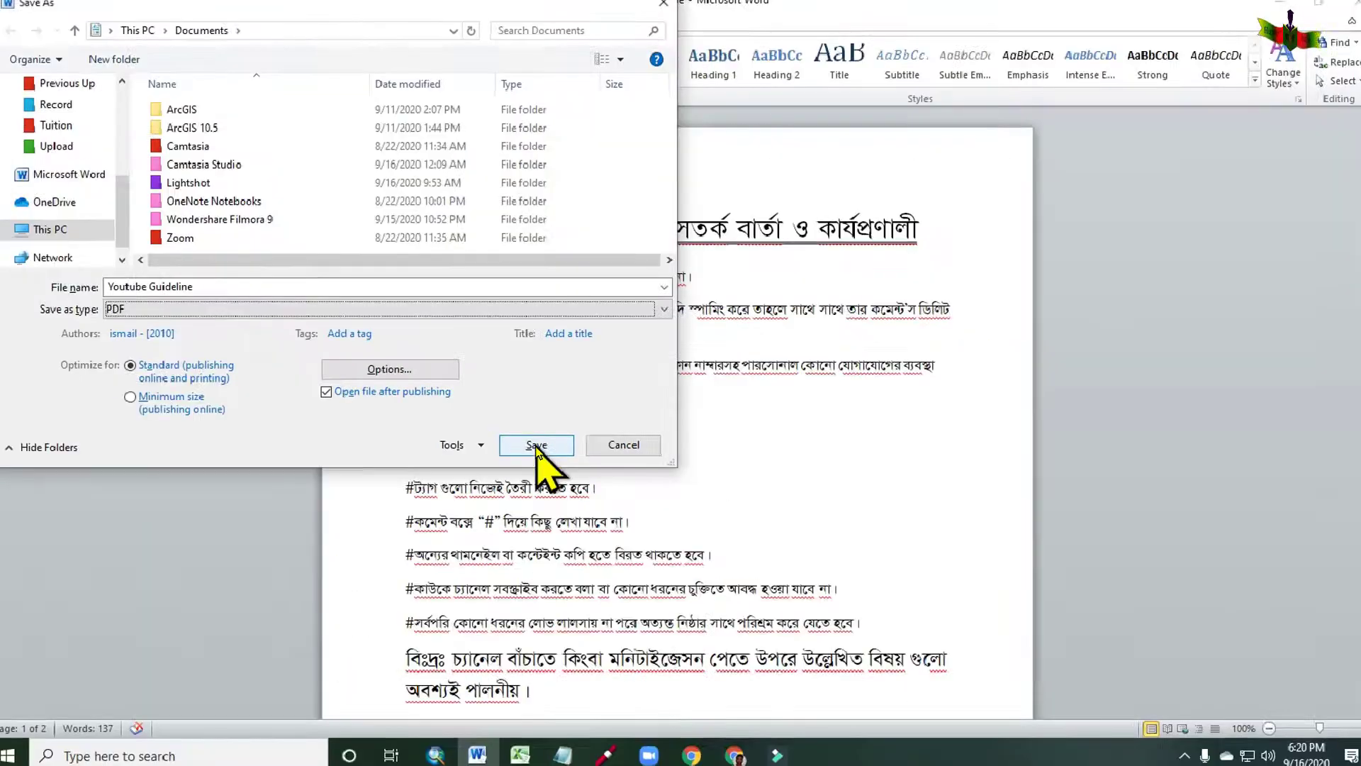
scroll(89, 208, "up", 3)
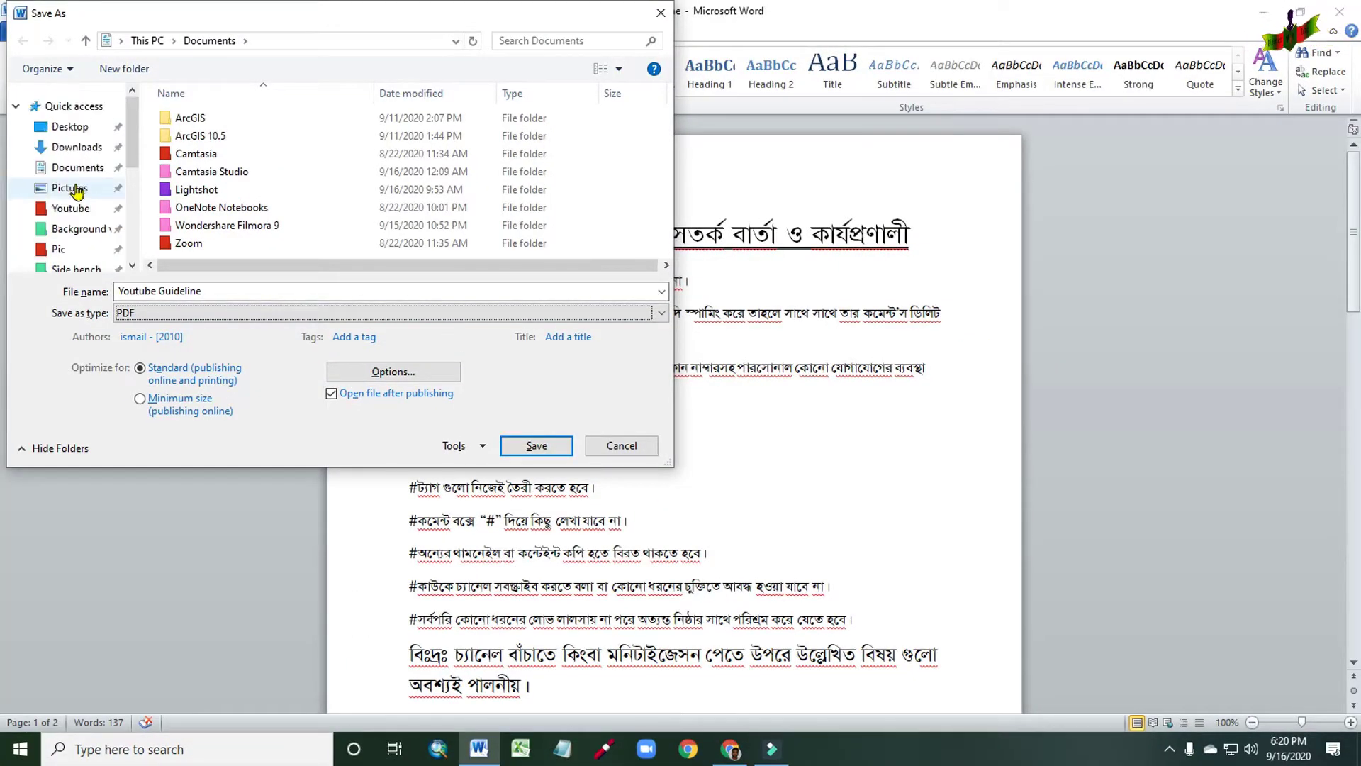
left_click(69, 127)
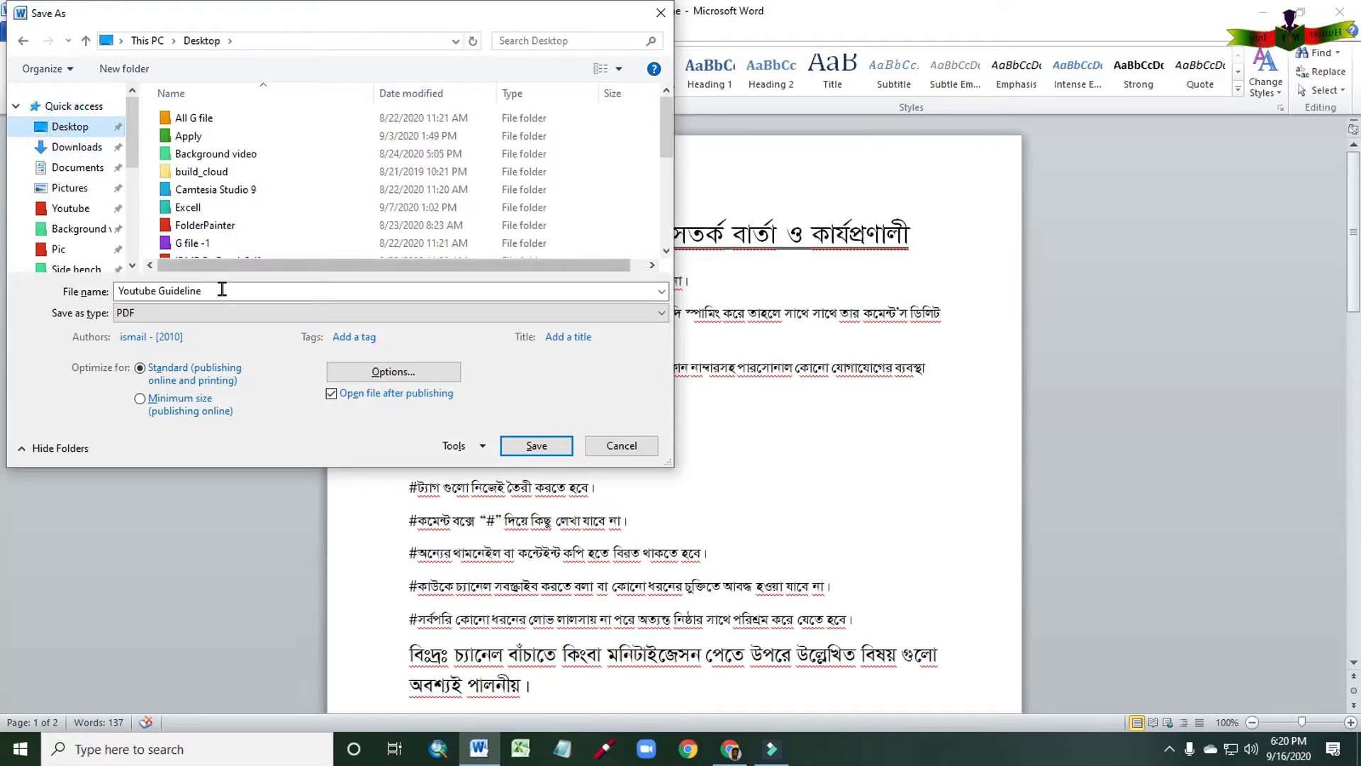
left_click(537, 452)
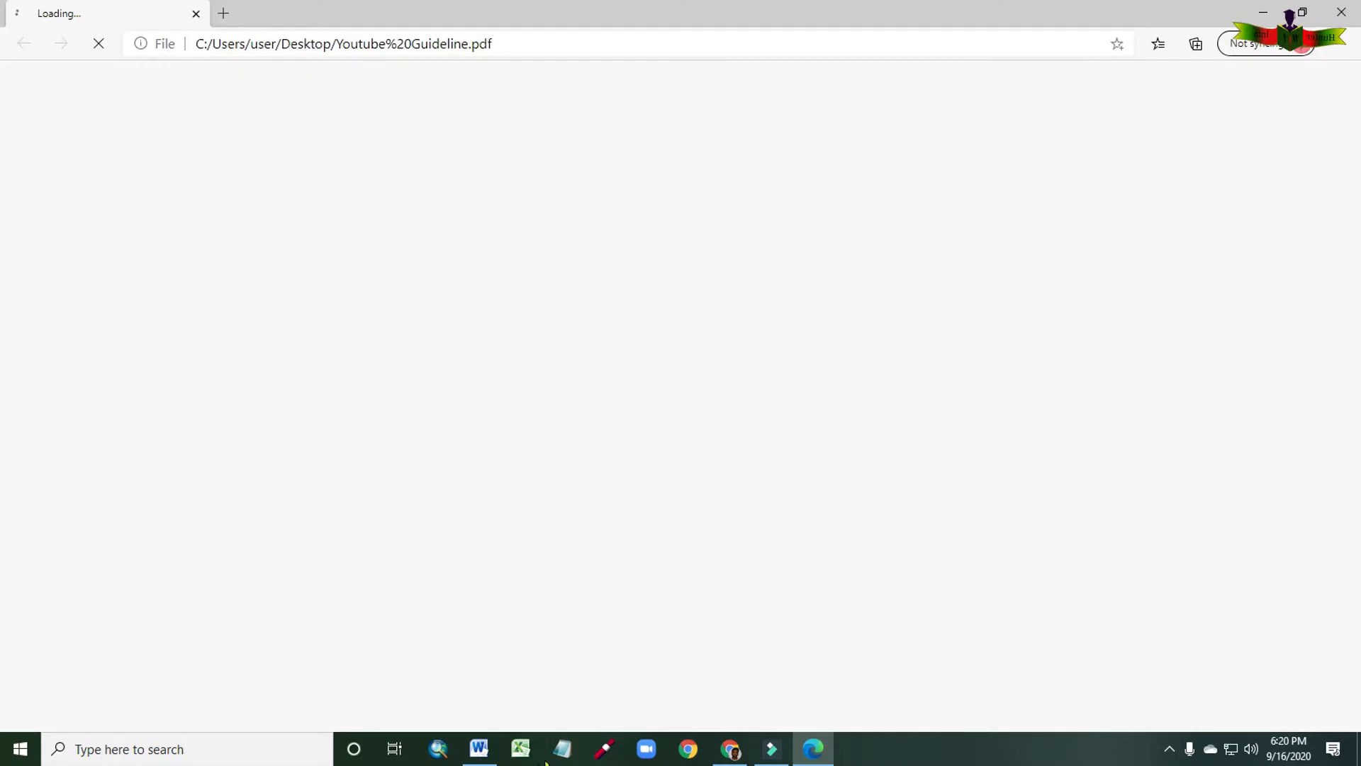
Step: Open the Youtube Guideline PDF from the desktop in Edge and review both pages
left_click(1287, 8)
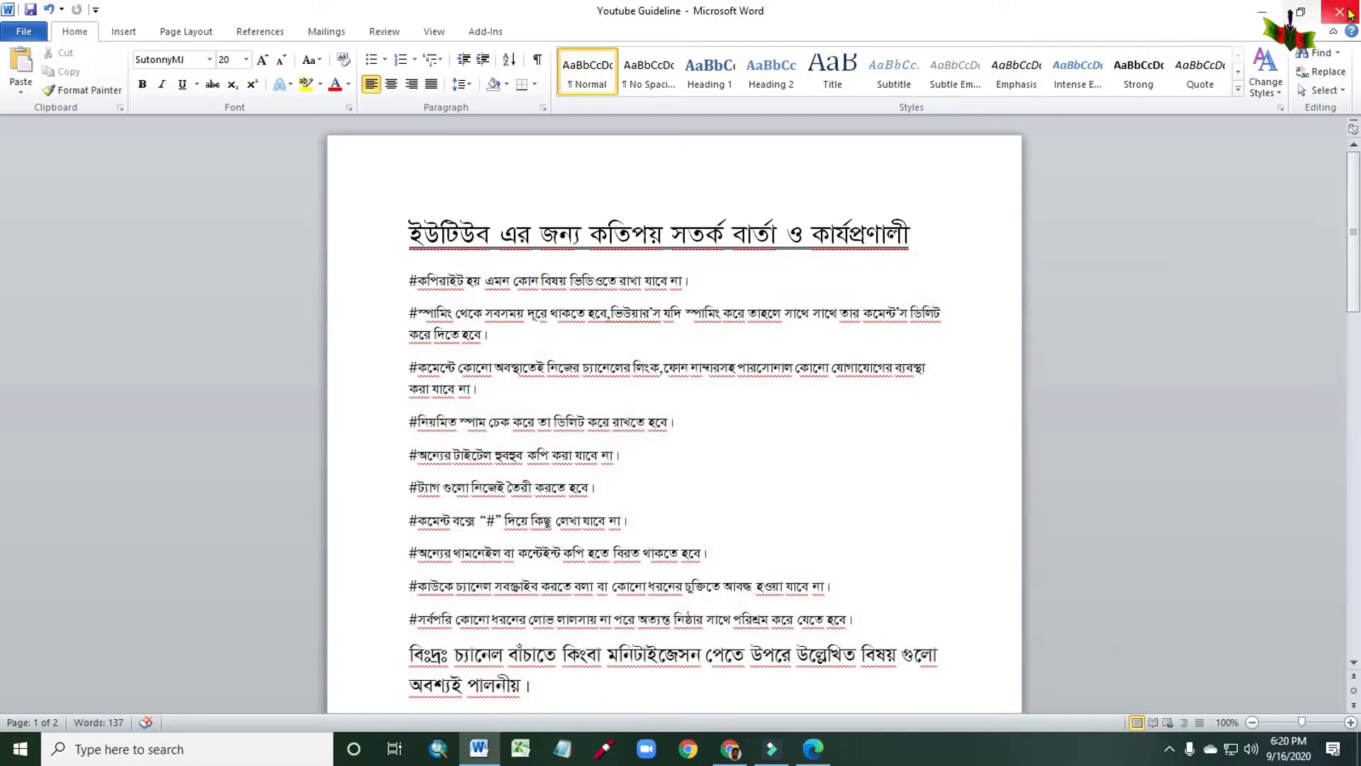
left_click(1262, 11)
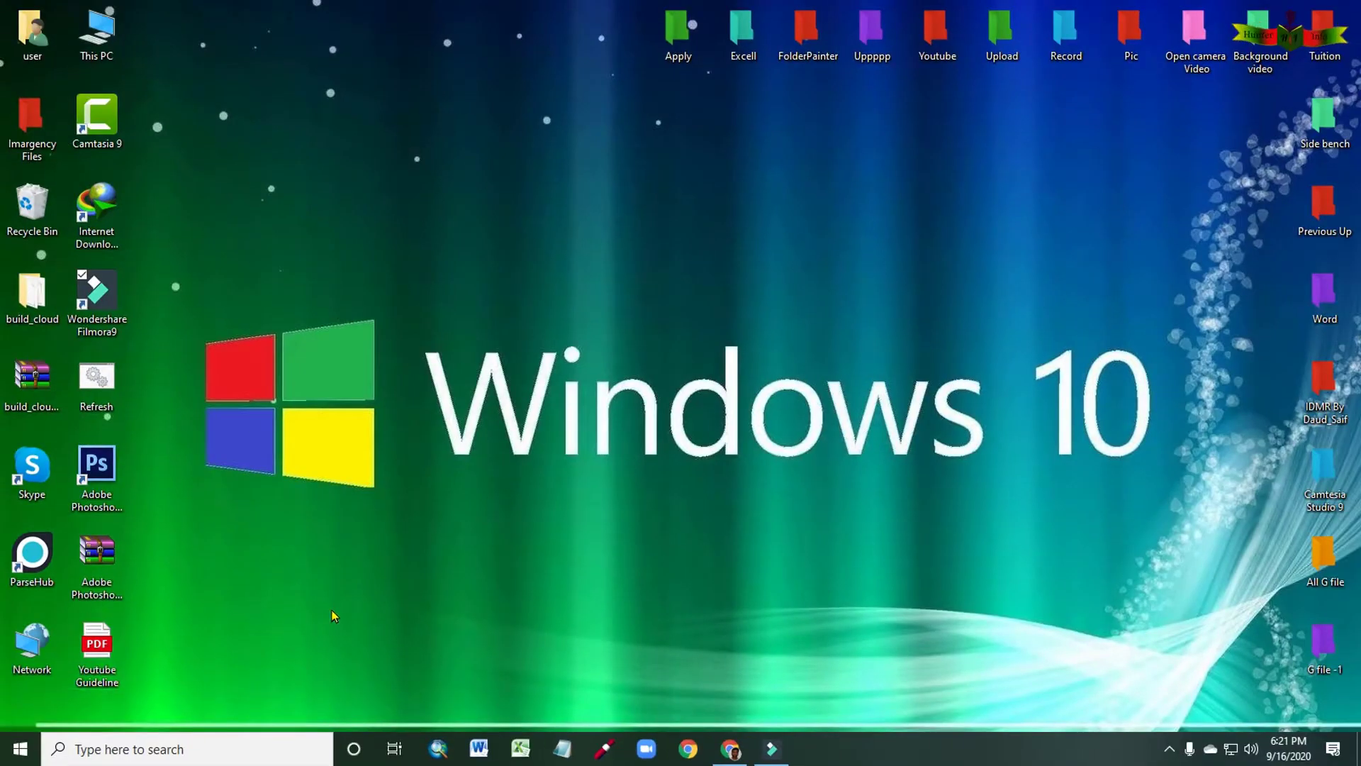
double_click(92, 654)
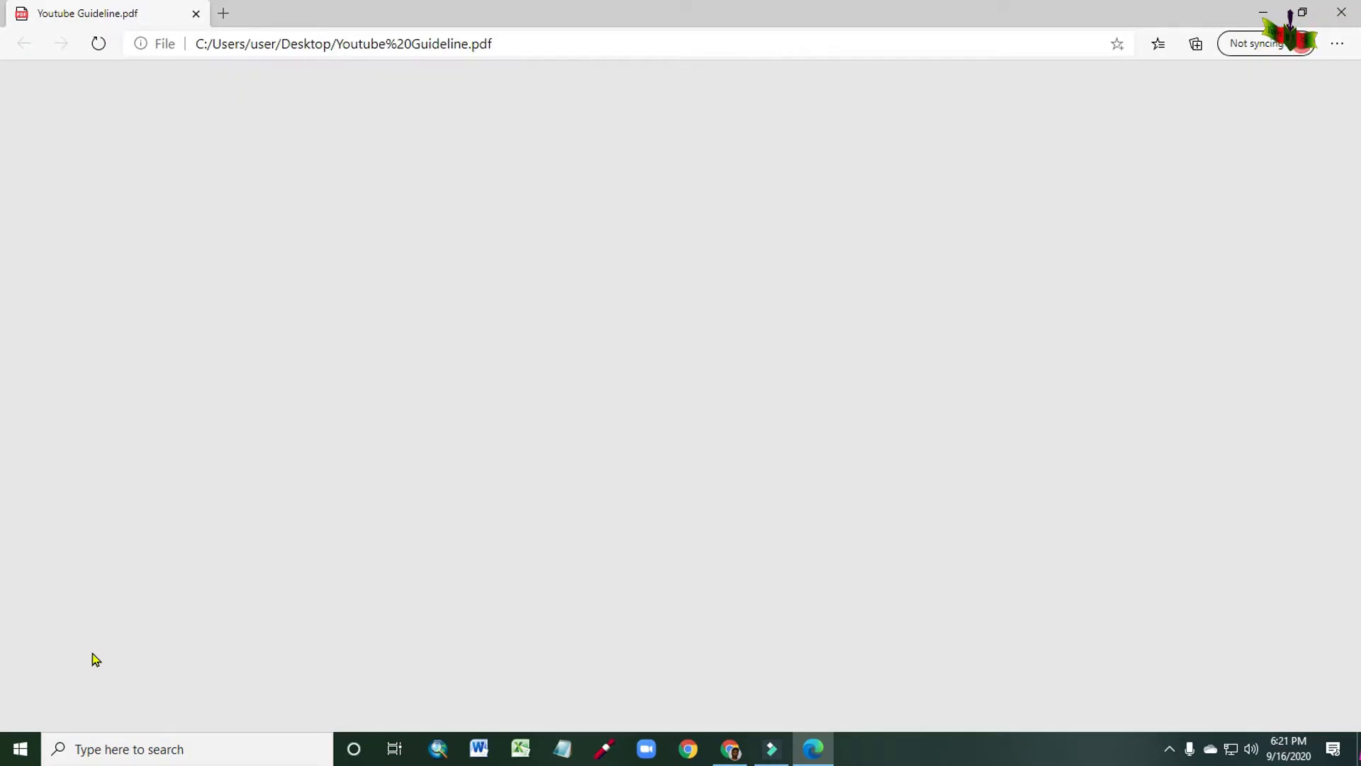
scroll(577, 535, "down", 3)
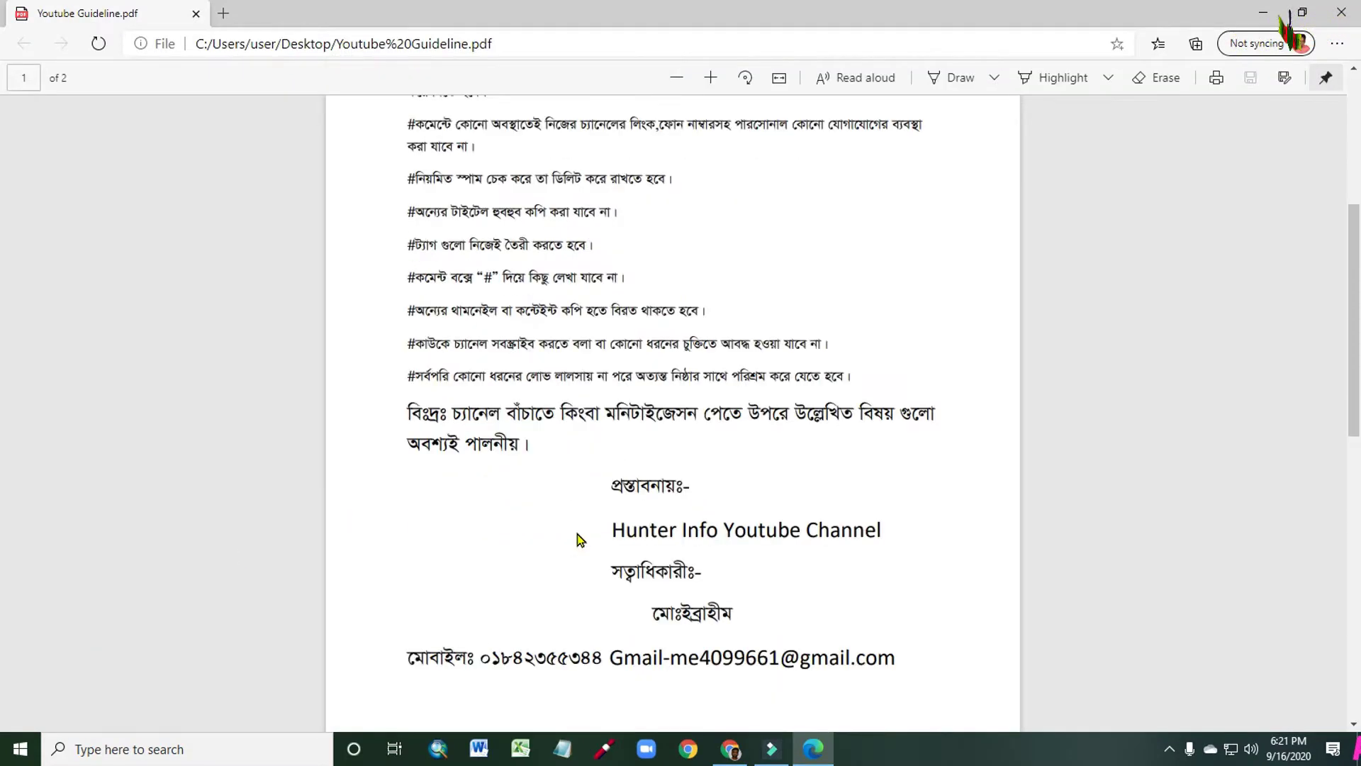
scroll(580, 541, "up", 2)
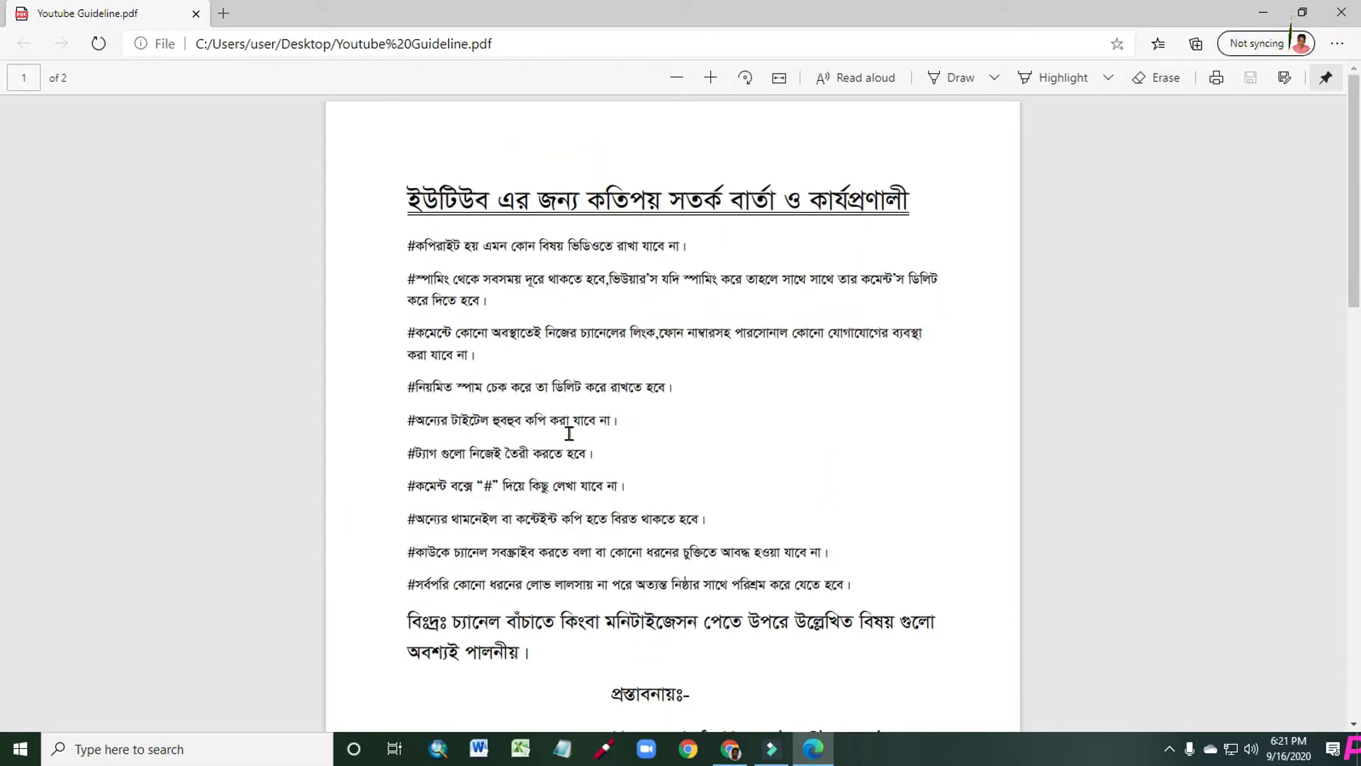
scroll(568, 436, "down", 8)
scroll(562, 436, "up", 8)
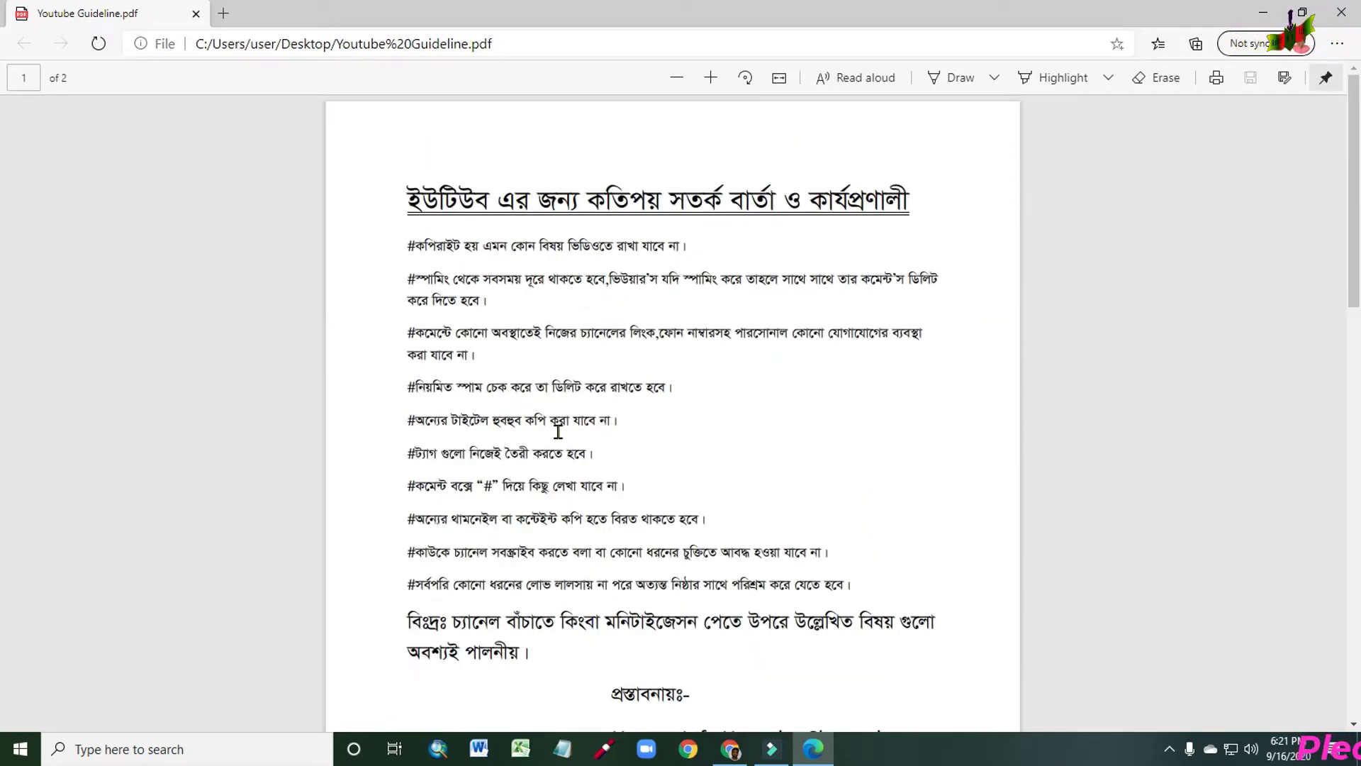
left_click(1263, 15)
Step: Refresh the desktop three times, then launch Google Chrome to a New Tab
right_click(552, 204)
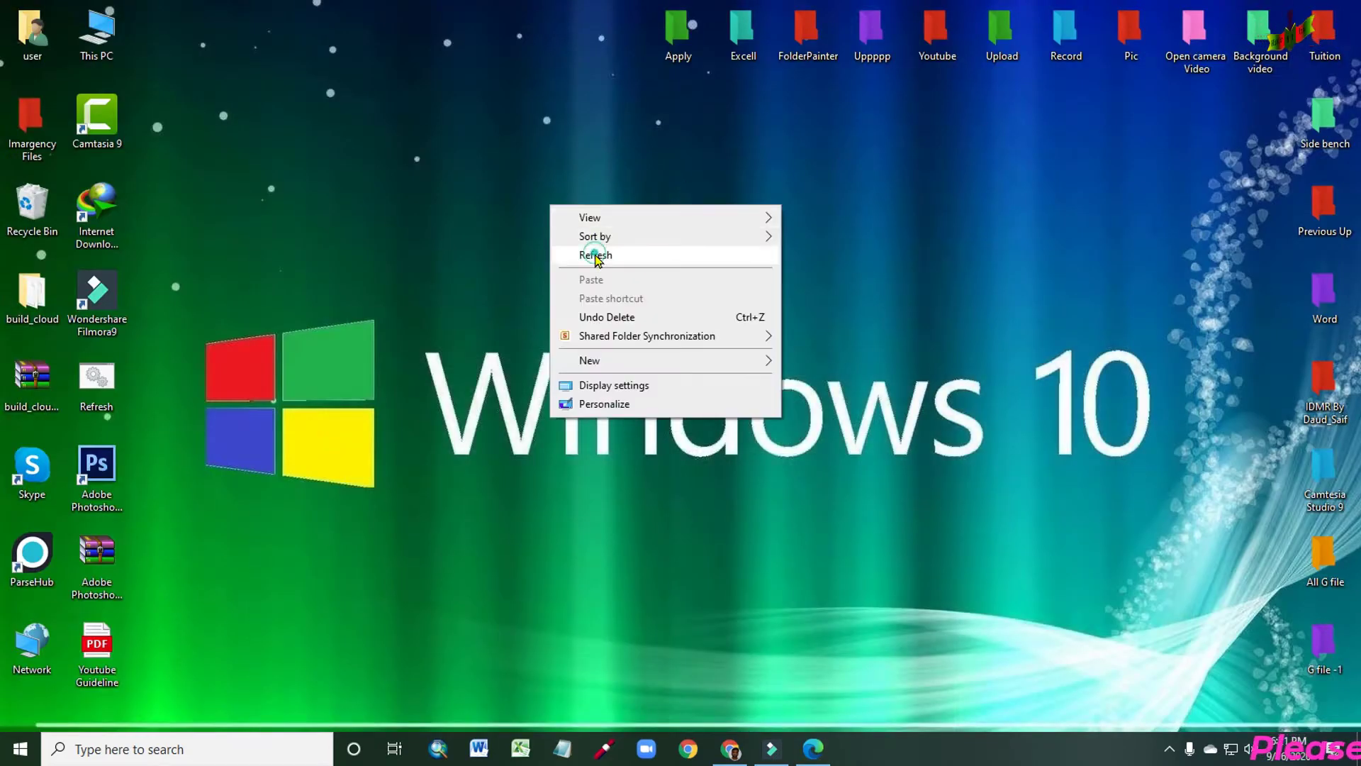
left_click(596, 256)
right_click(551, 231)
left_click(593, 280)
right_click(555, 245)
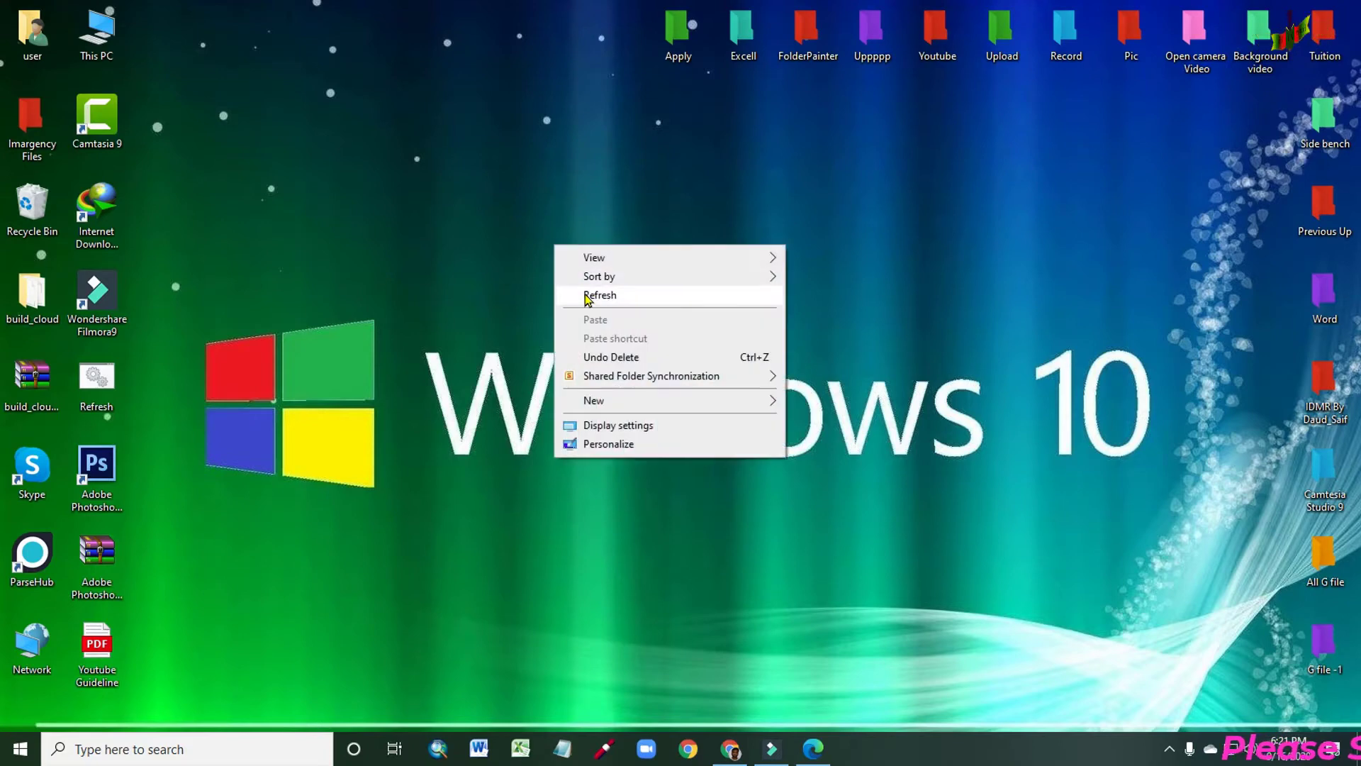
left_click(600, 295)
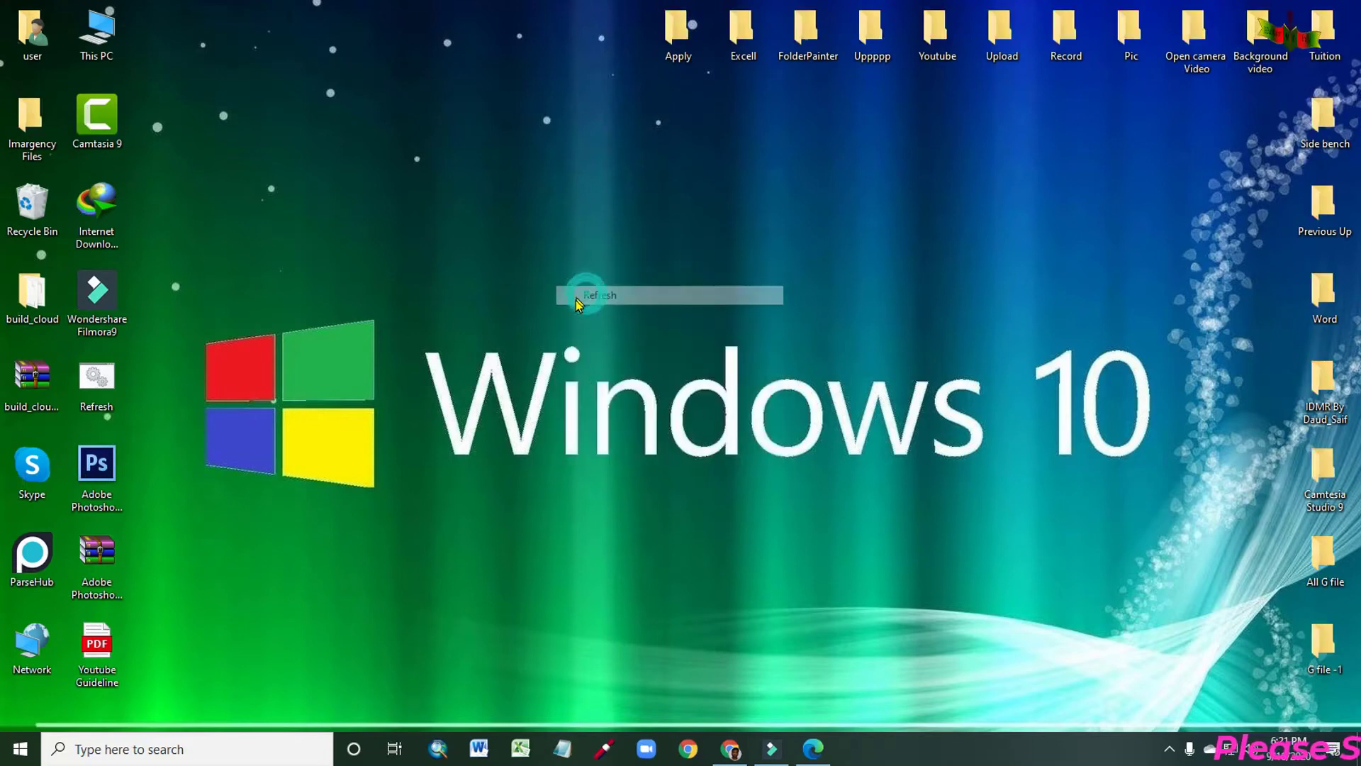
left_click(736, 759)
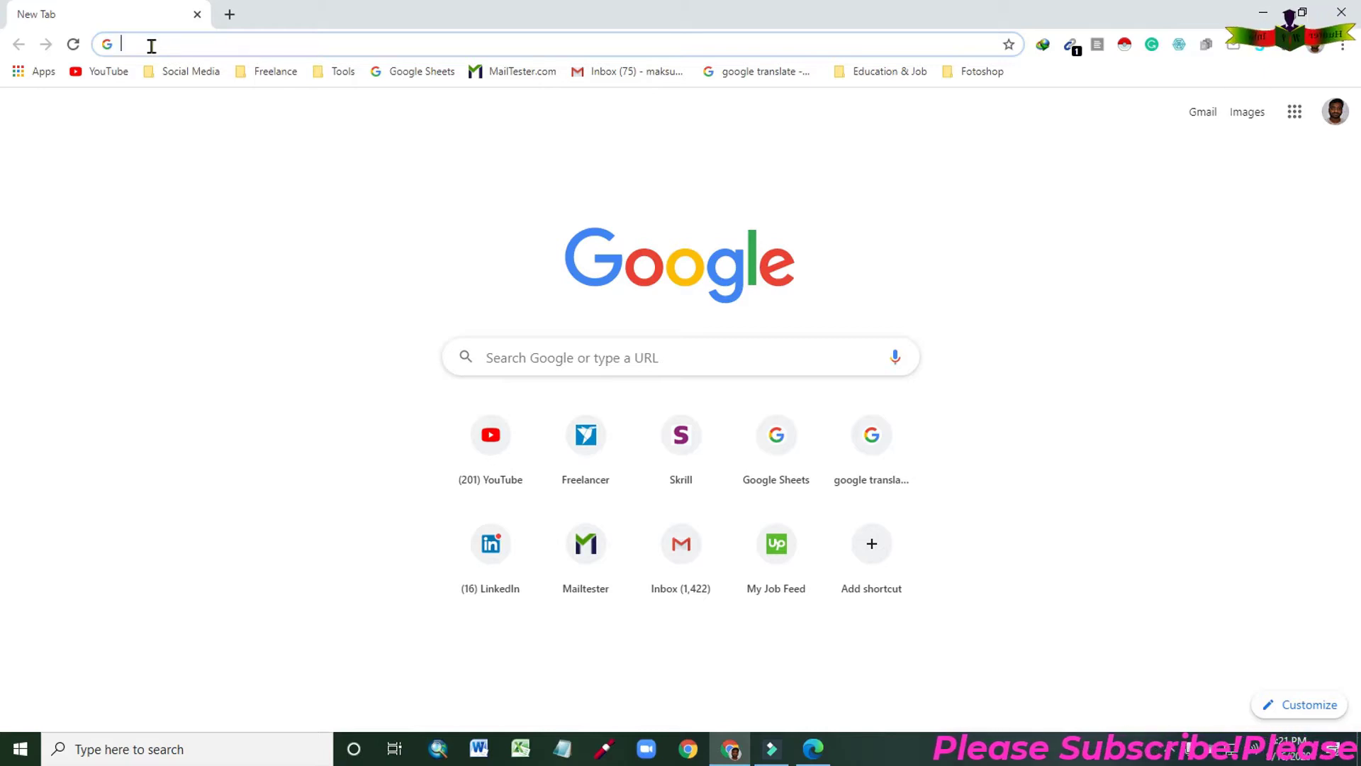
Step: Load pdf2jpg.net in Chrome and scroll down its PDF to JPG converter page
type("pdf")
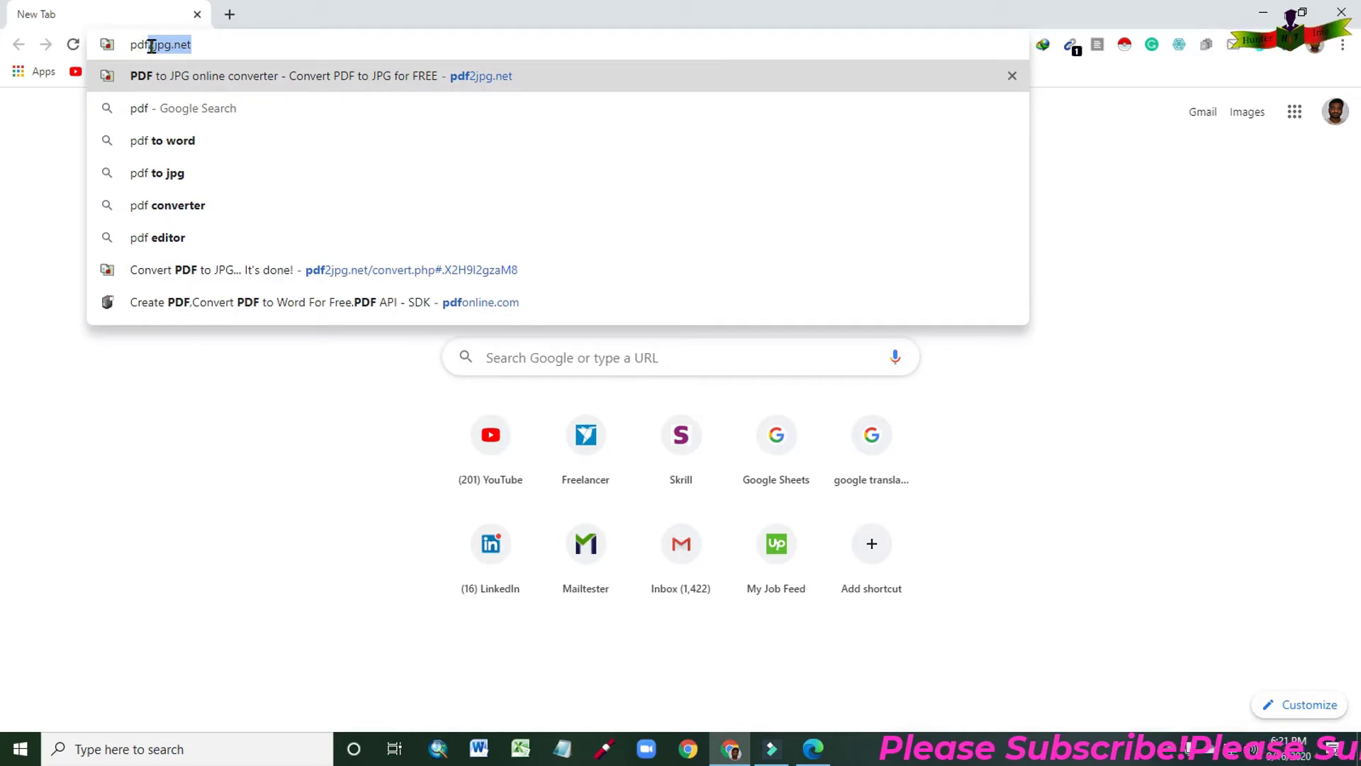
type("2")
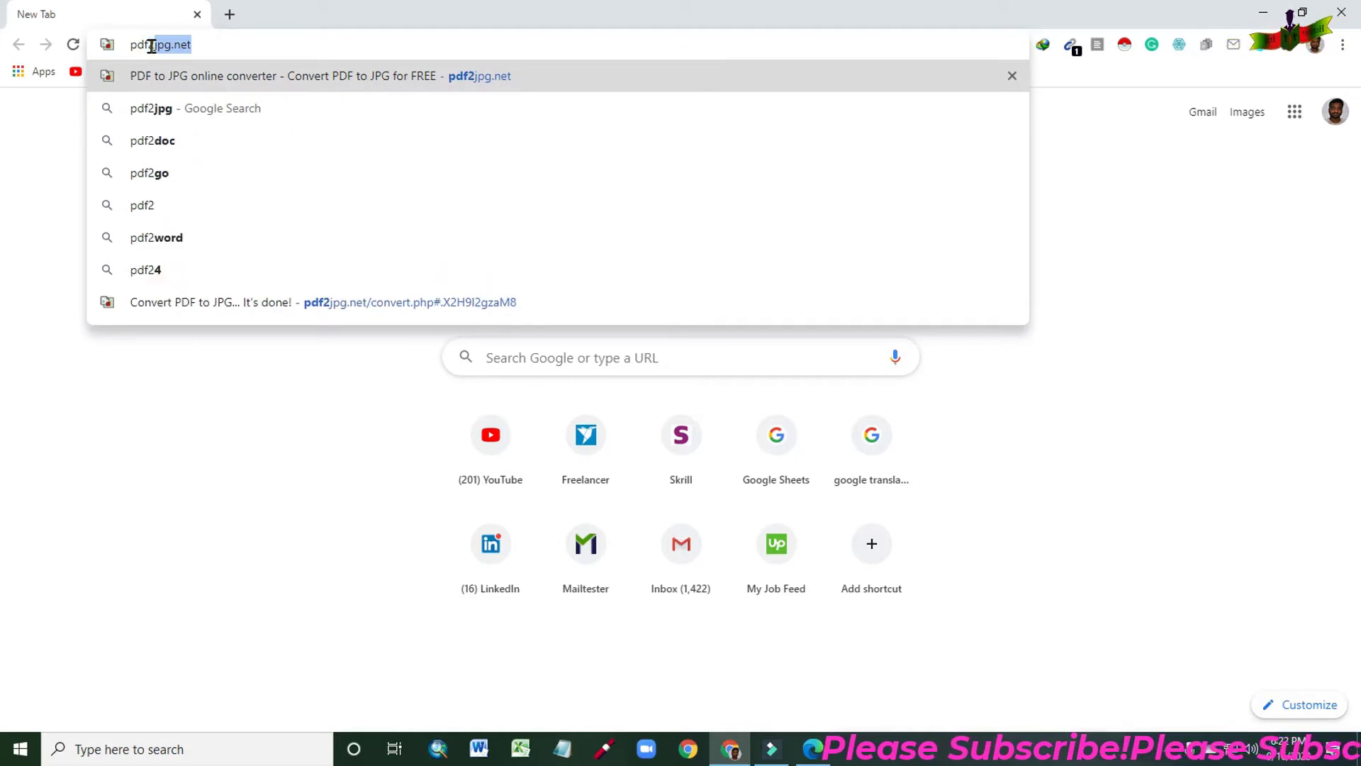
type("jpg")
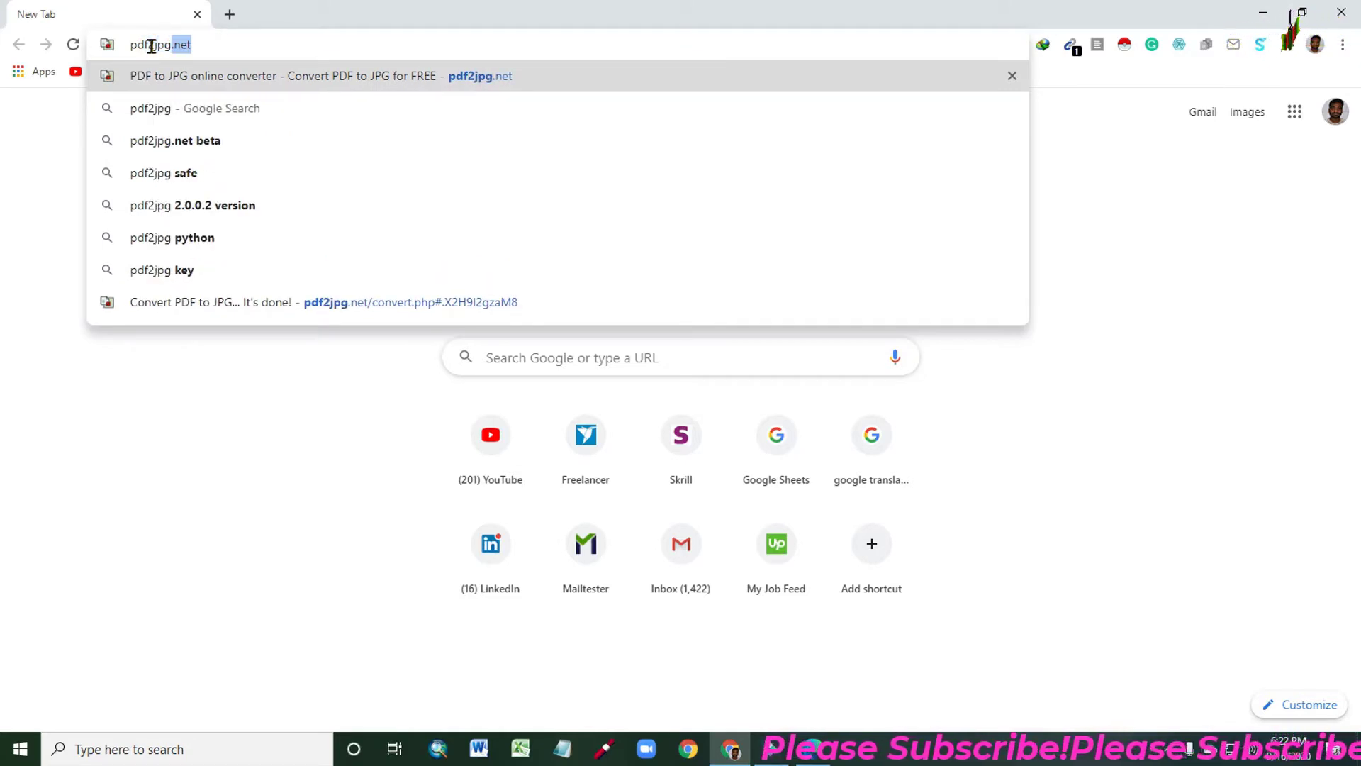
type(".n")
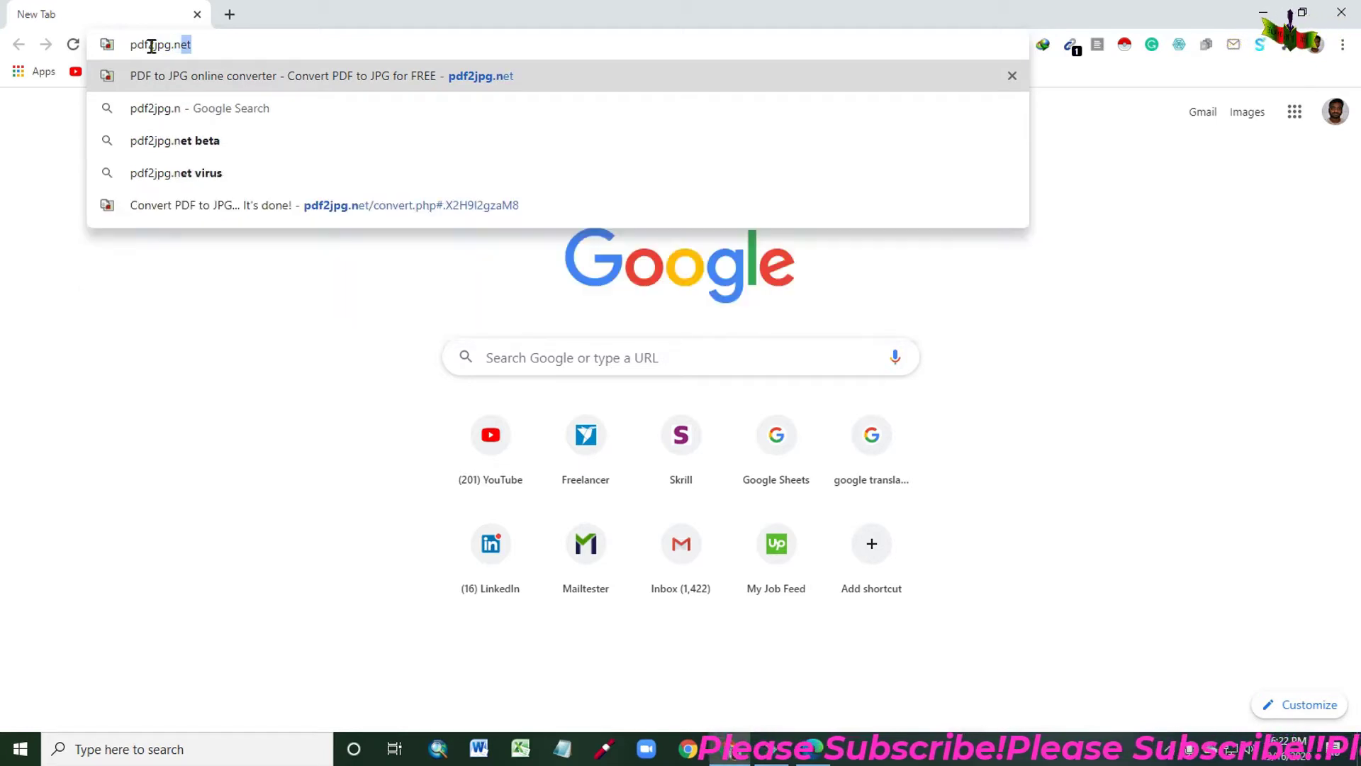
type("et")
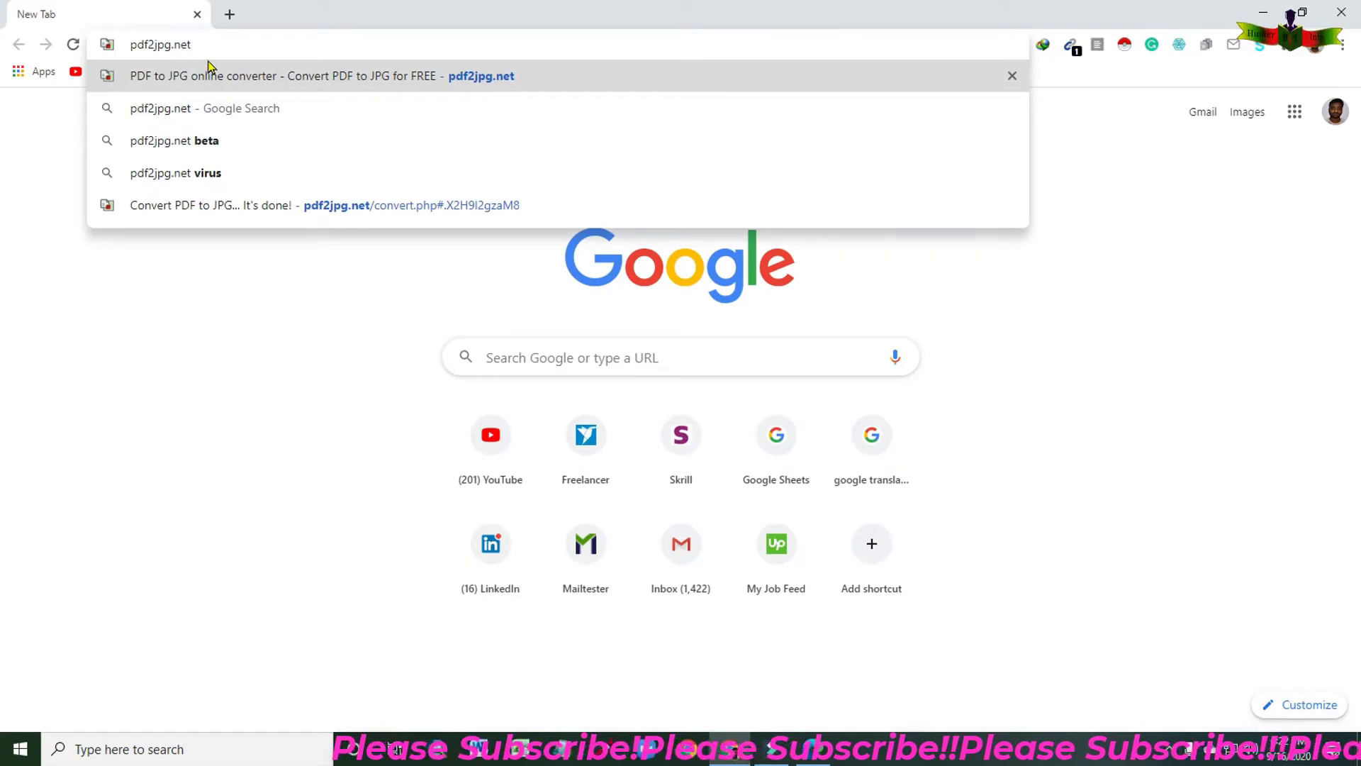
key("Return")
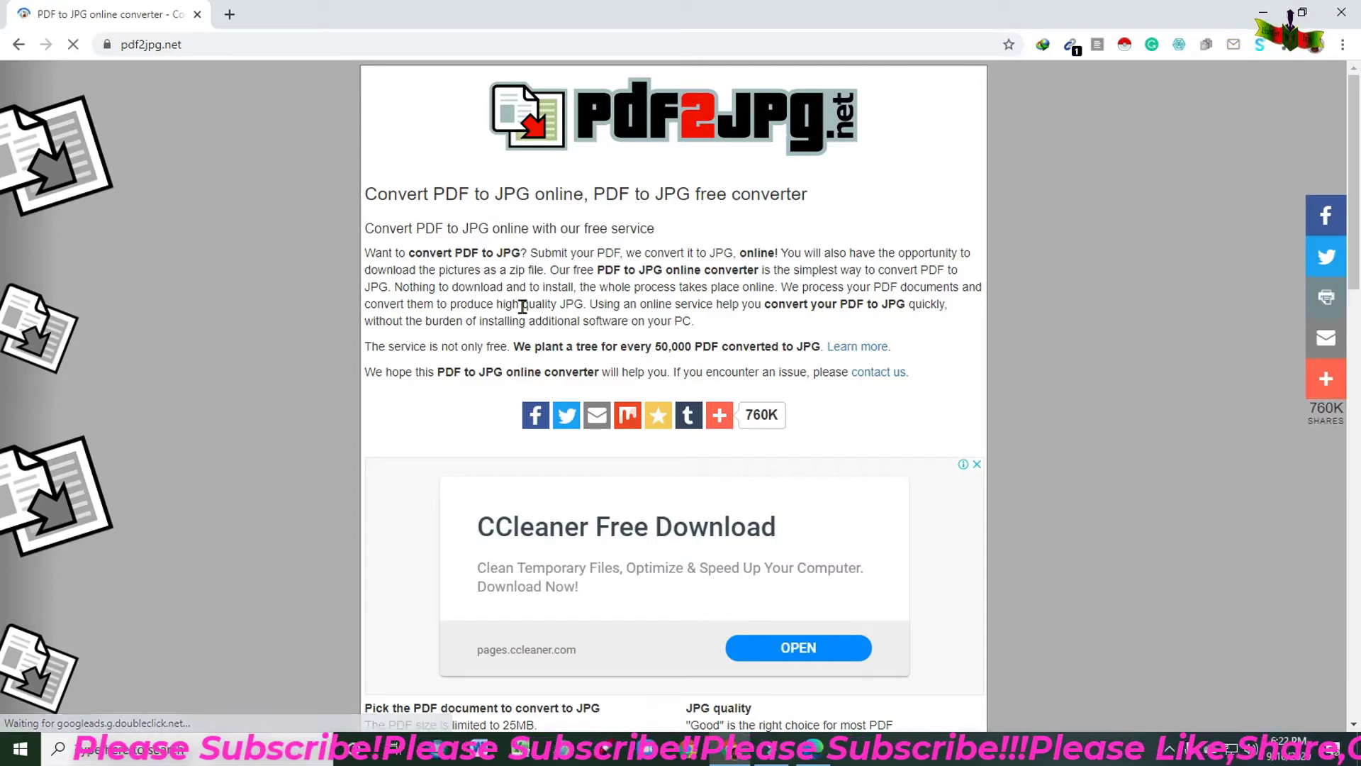
scroll(572, 282, "down", 2)
scroll(571, 283, "down", 1)
Step: Attach Youtube Guideline.pdf from the Desktop to the pdf2jpg.net upload form
scroll(496, 270, "down", 4)
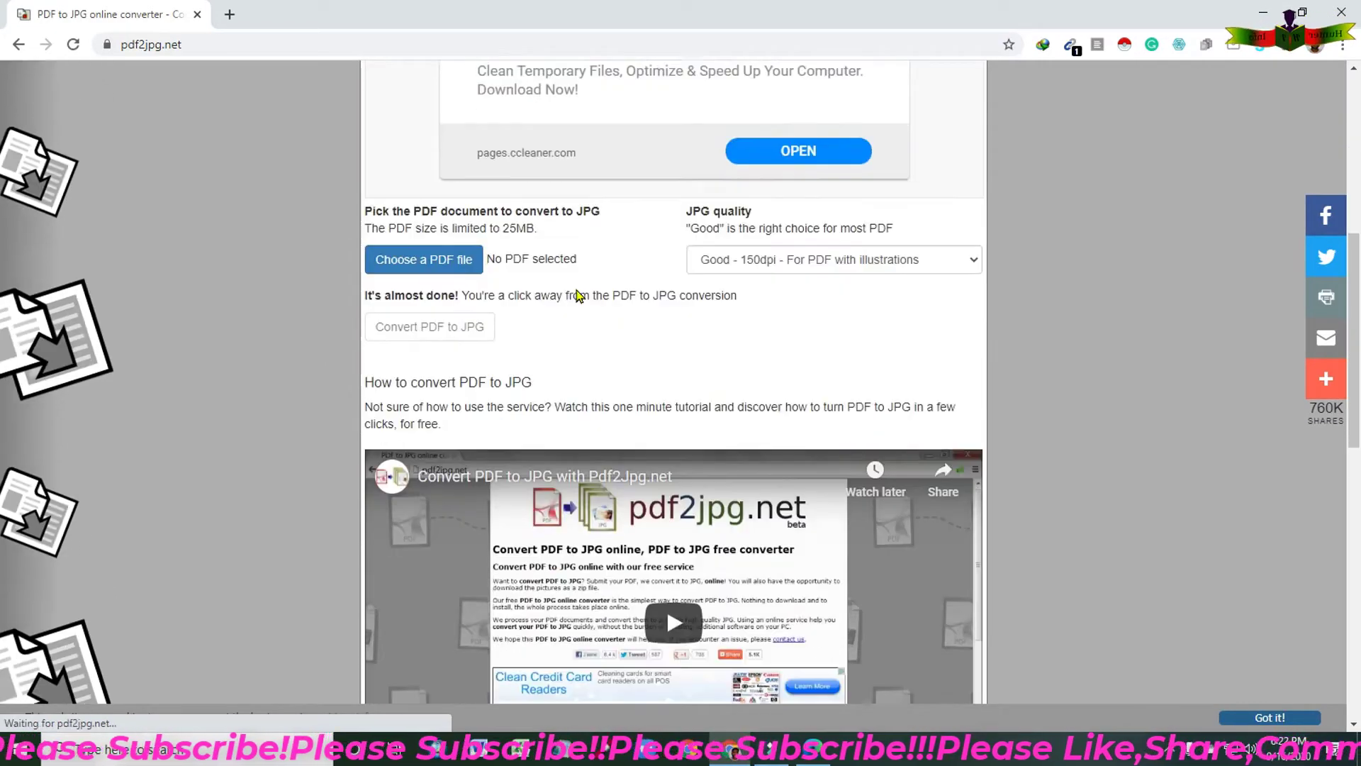
scroll(420, 219, "down", 1)
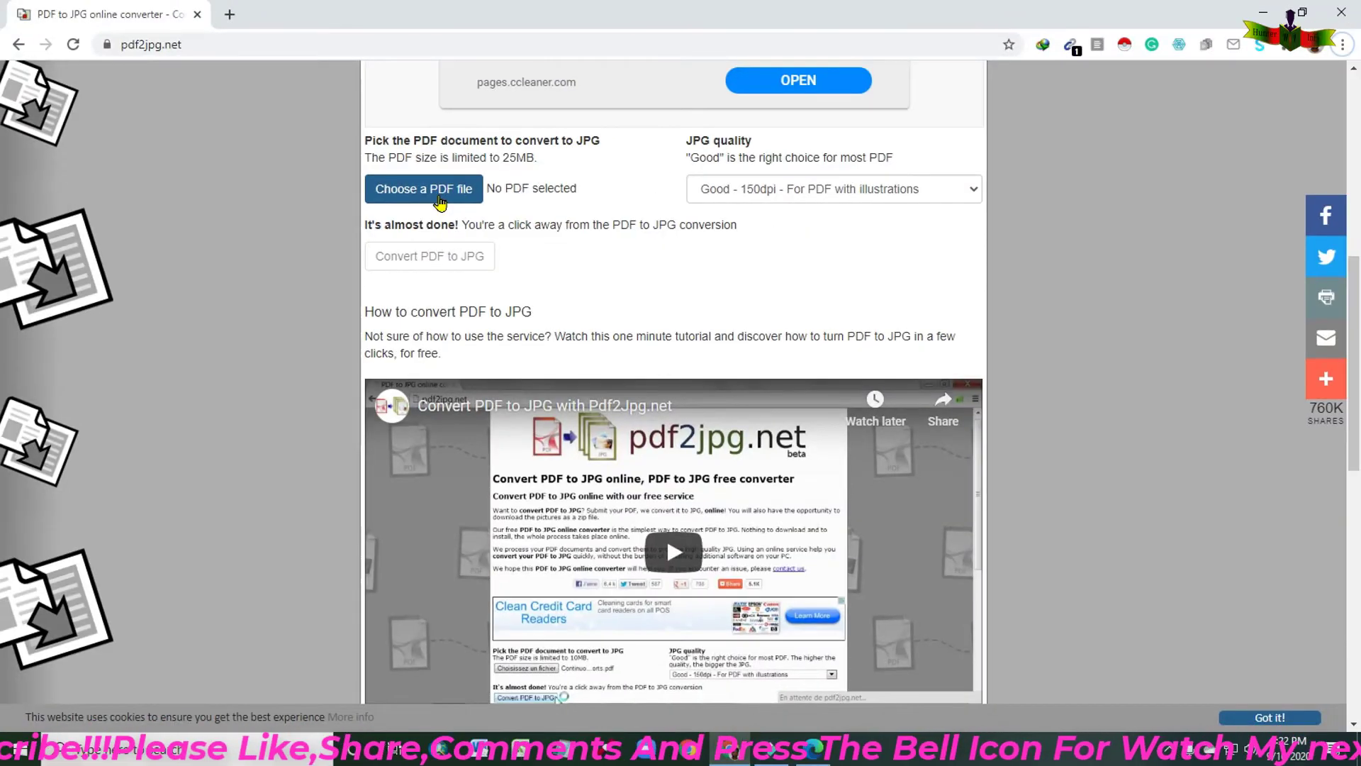
left_click(439, 202)
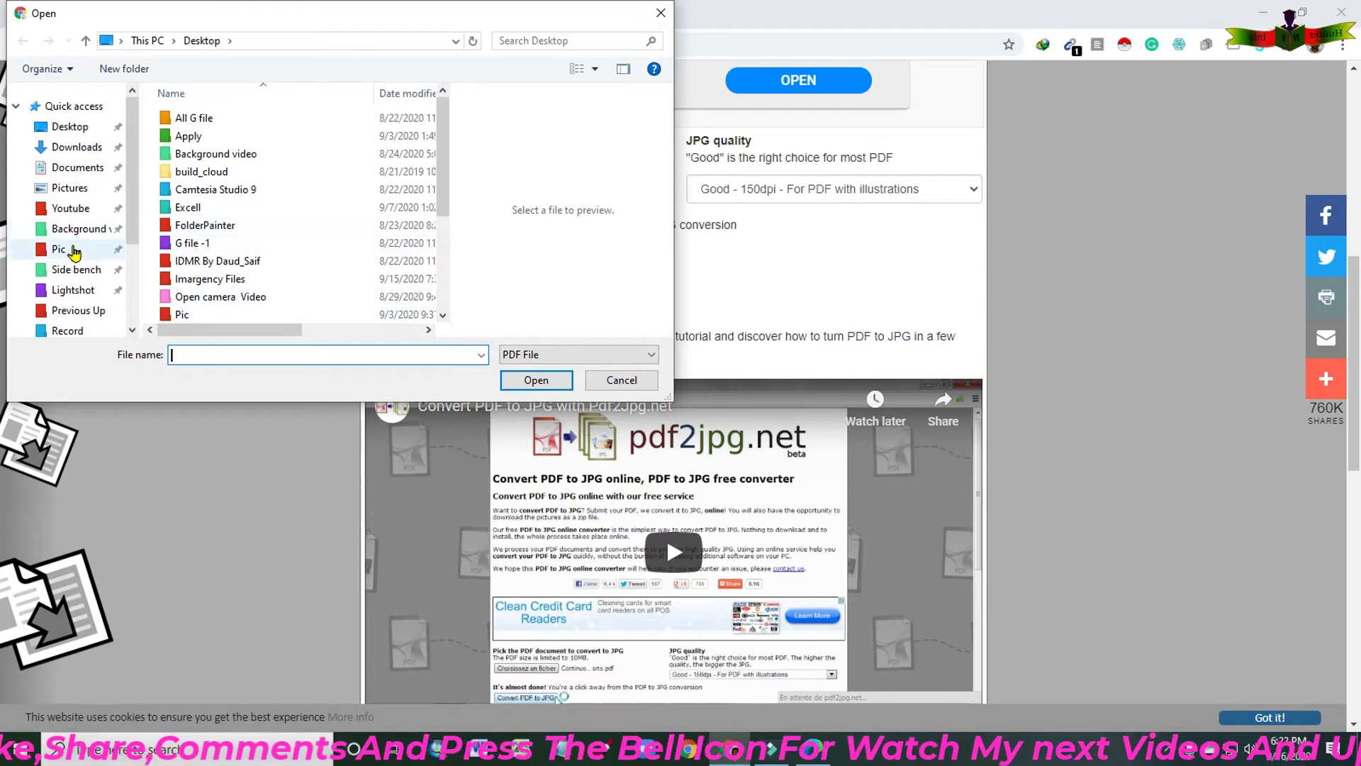
left_click(65, 128)
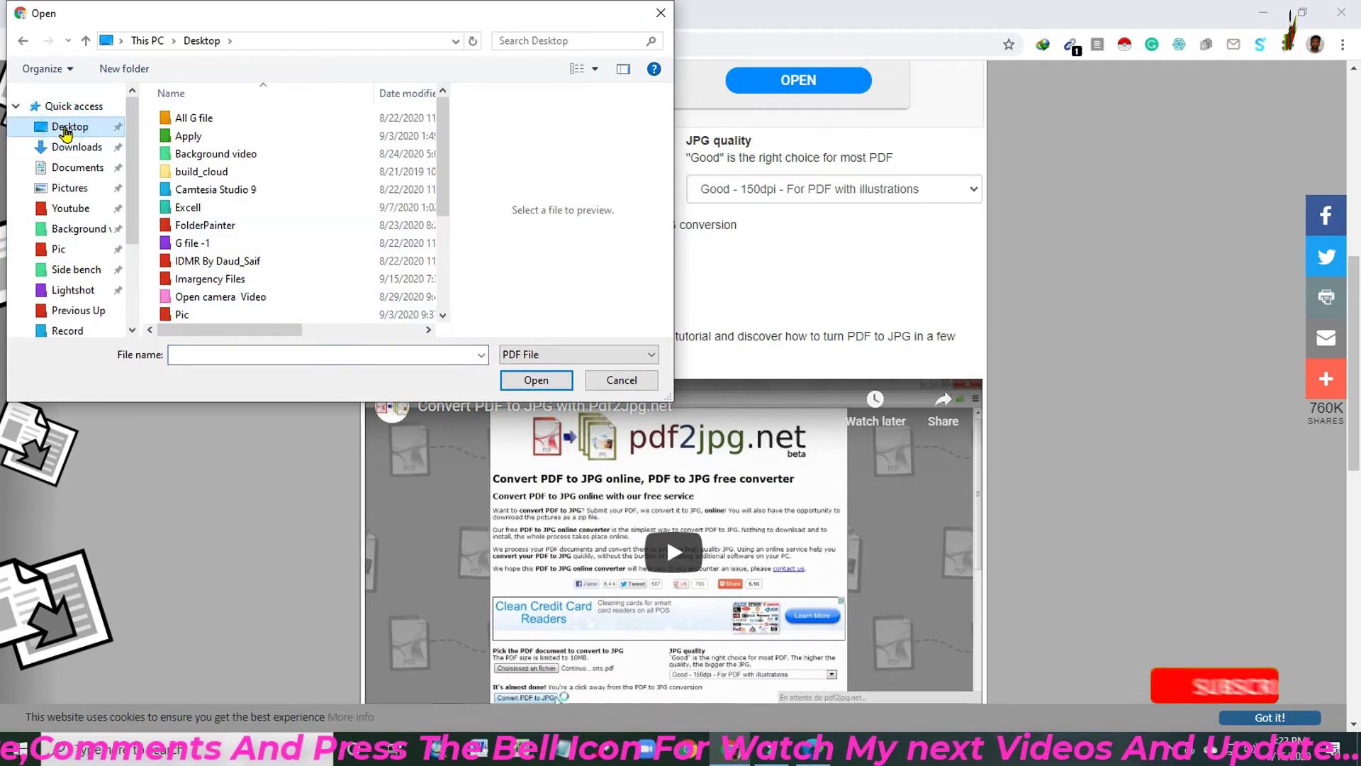
scroll(215, 196, "down", 3)
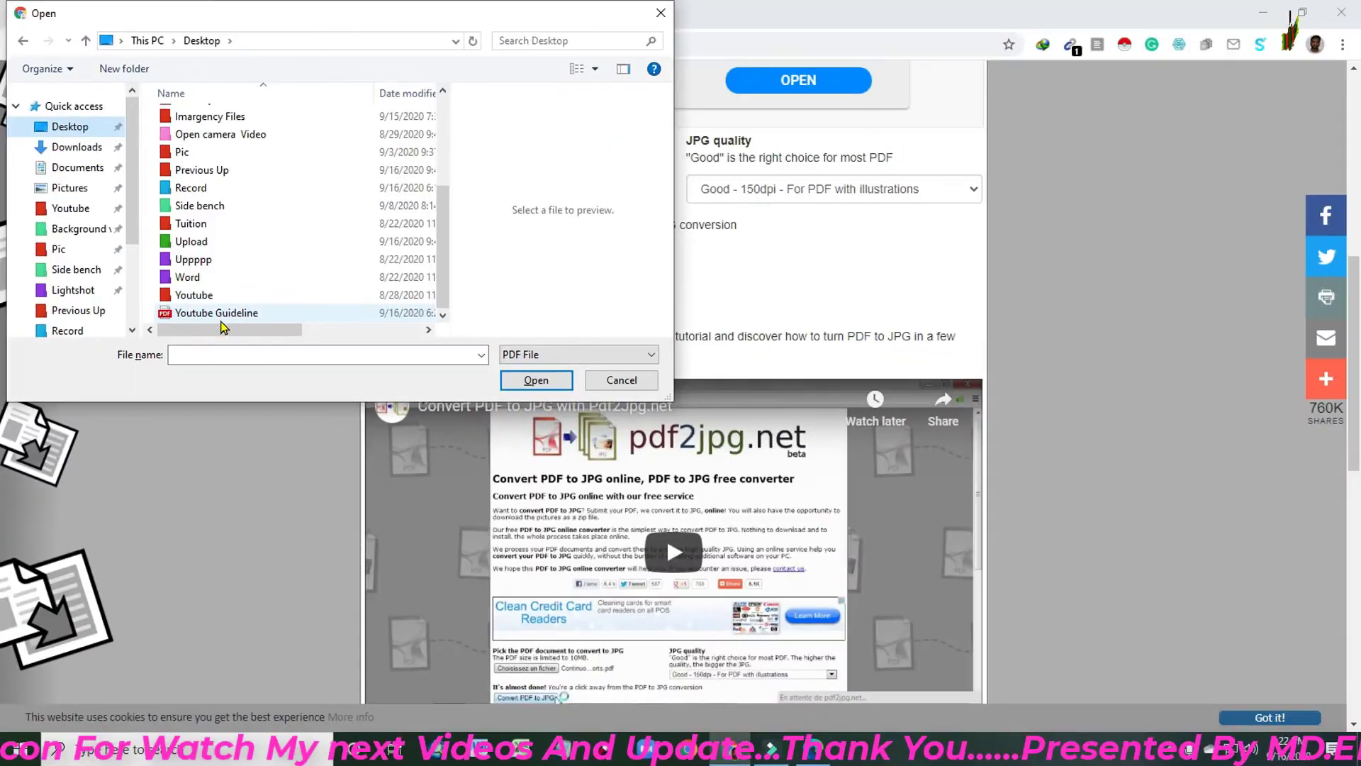
left_click(218, 314)
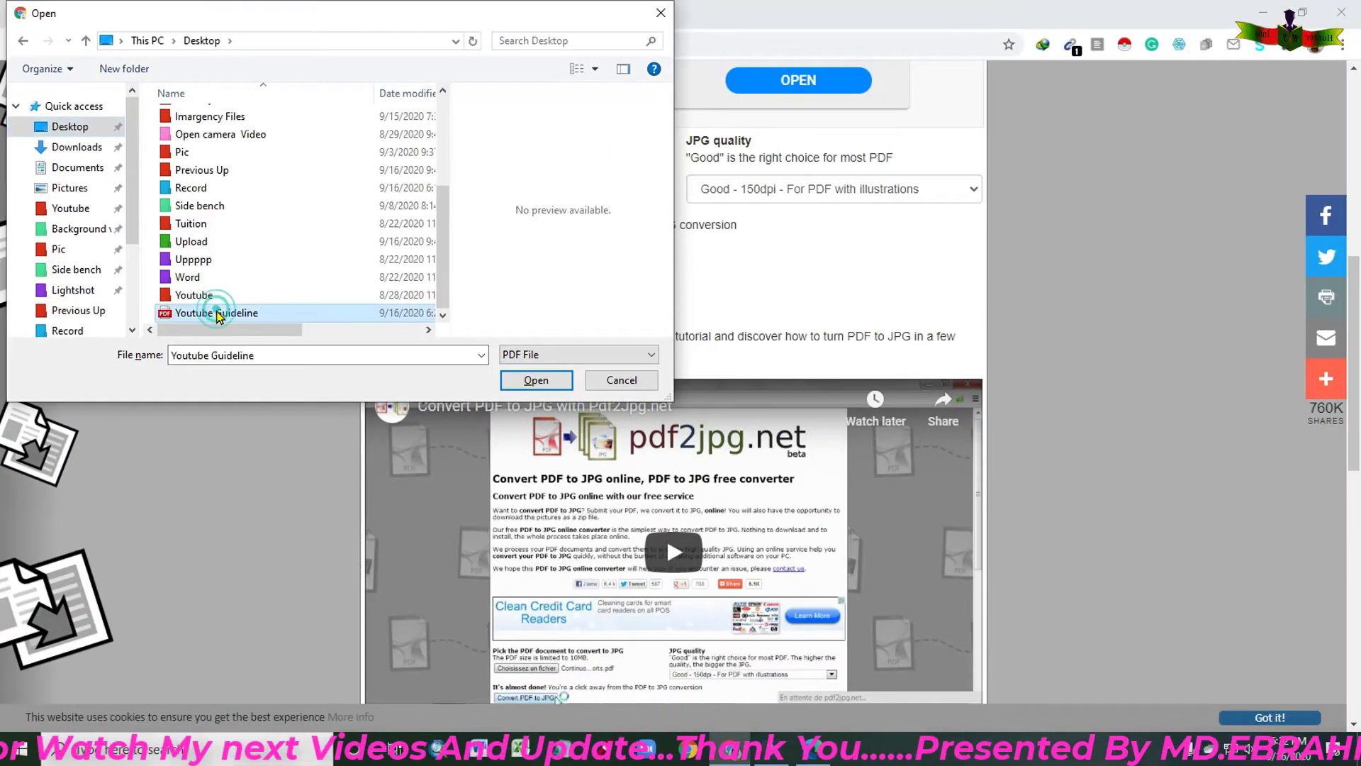
left_click(535, 381)
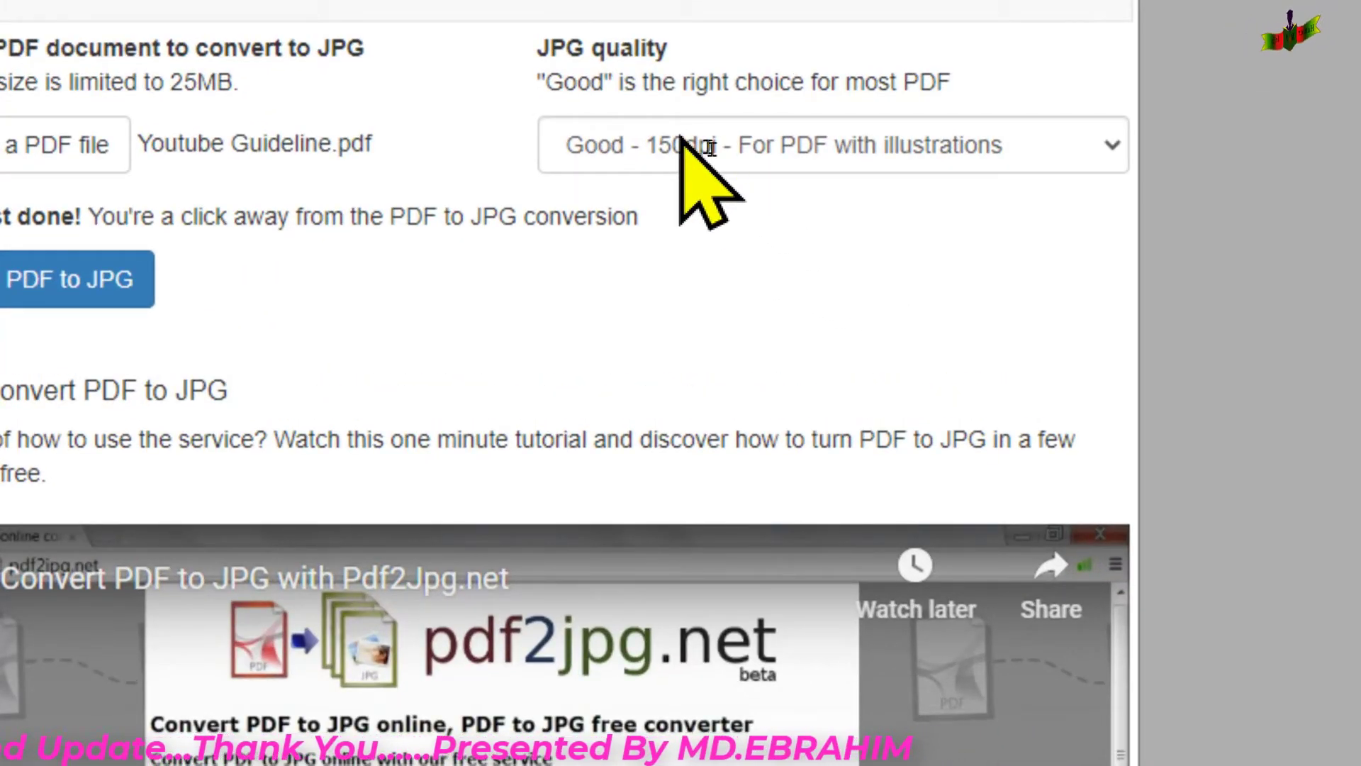
Step: Change the JPG quality from Good - 150dpi to Excellent - 300dpi
scroll(709, 170, "up", 1)
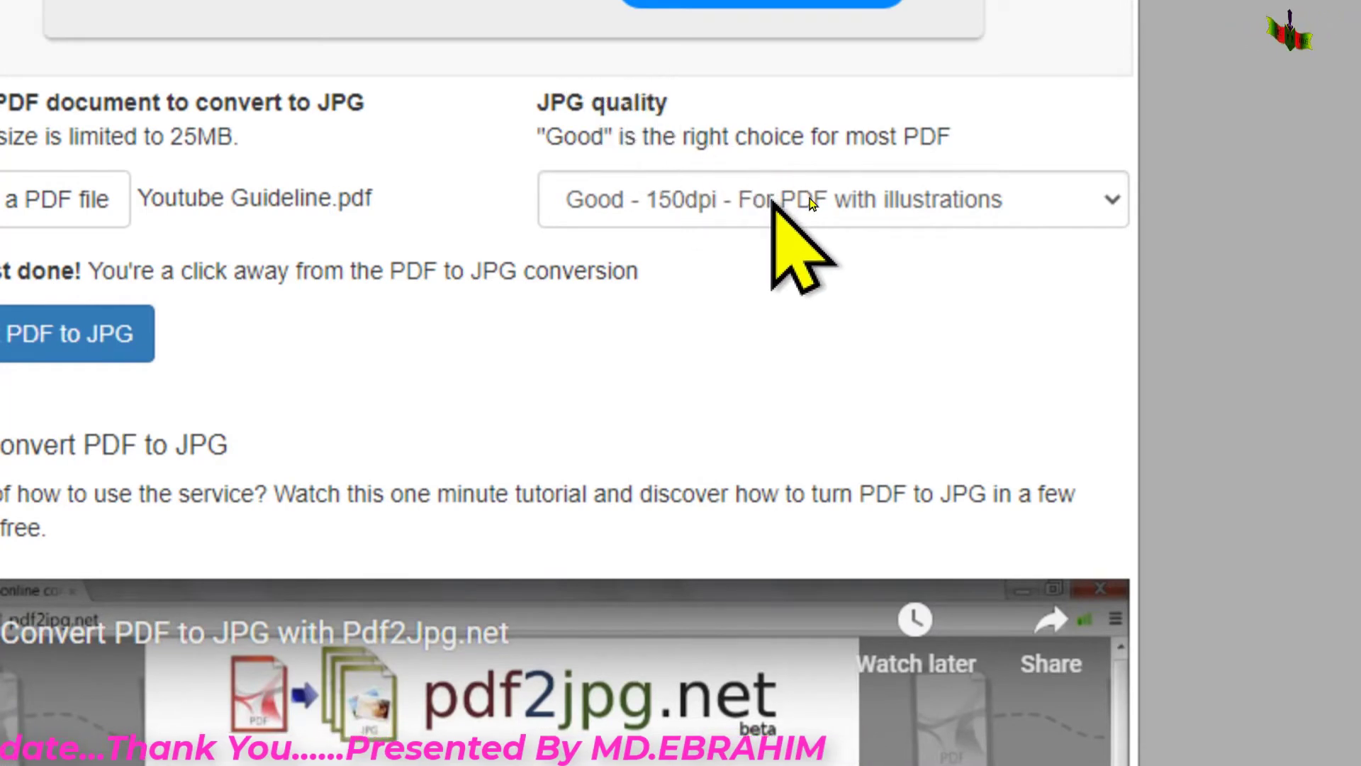
left_click(811, 202)
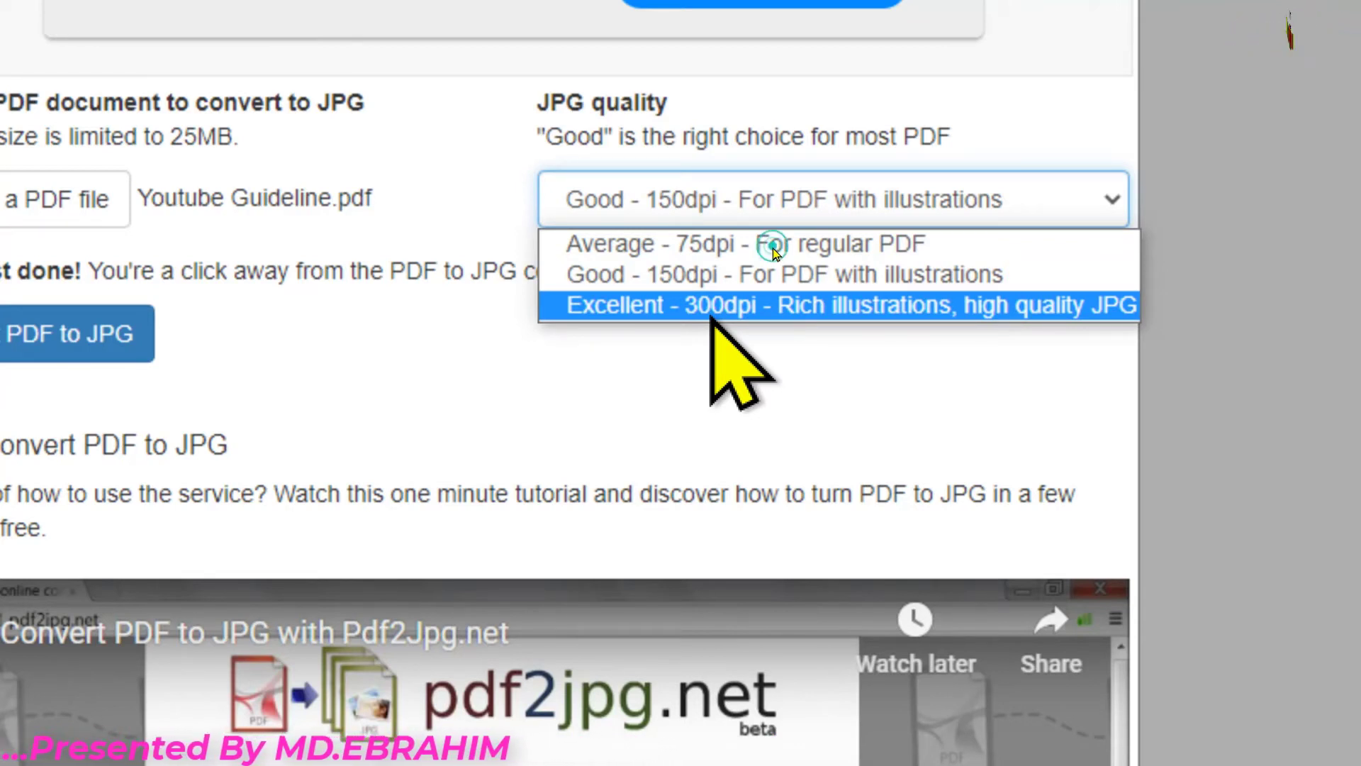
left_click(713, 312)
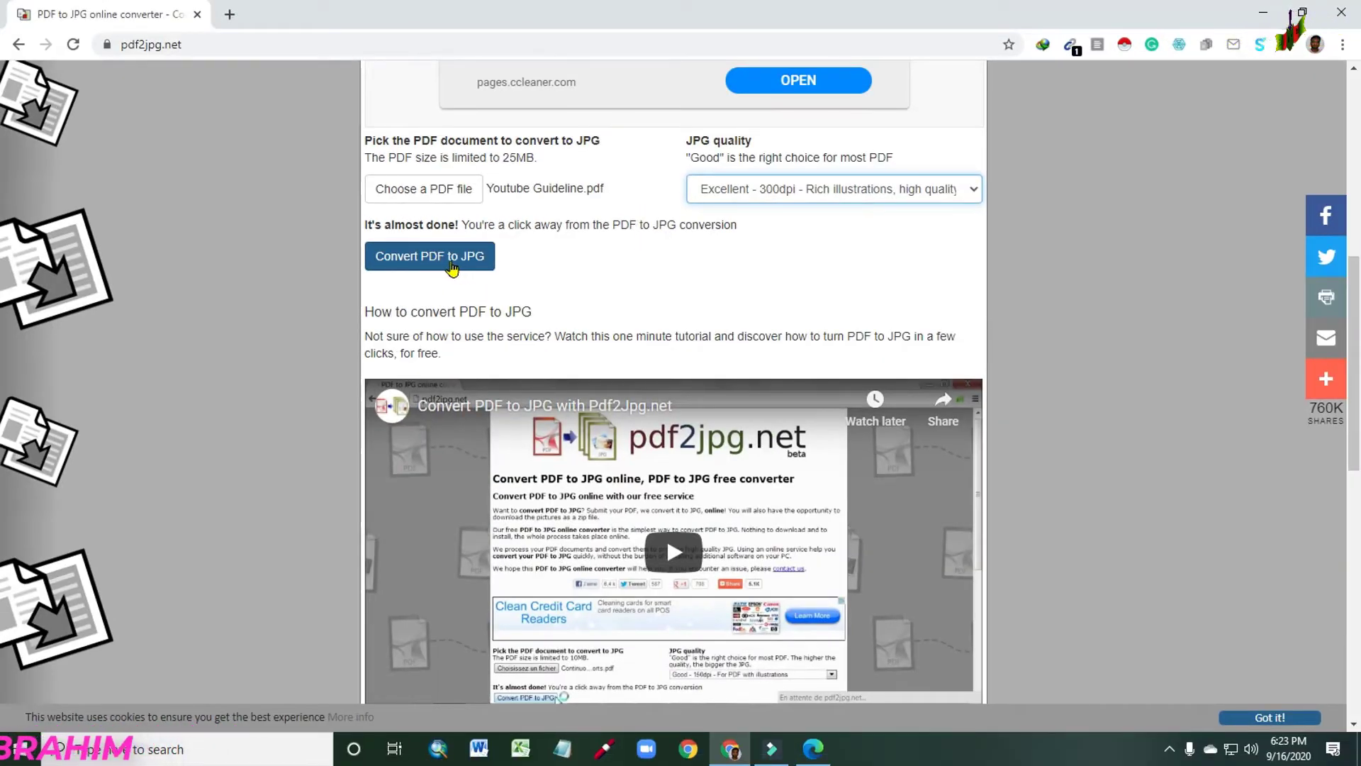
Step: Convert the PDF to JPG pages and preview the page 1 image
left_click(450, 266)
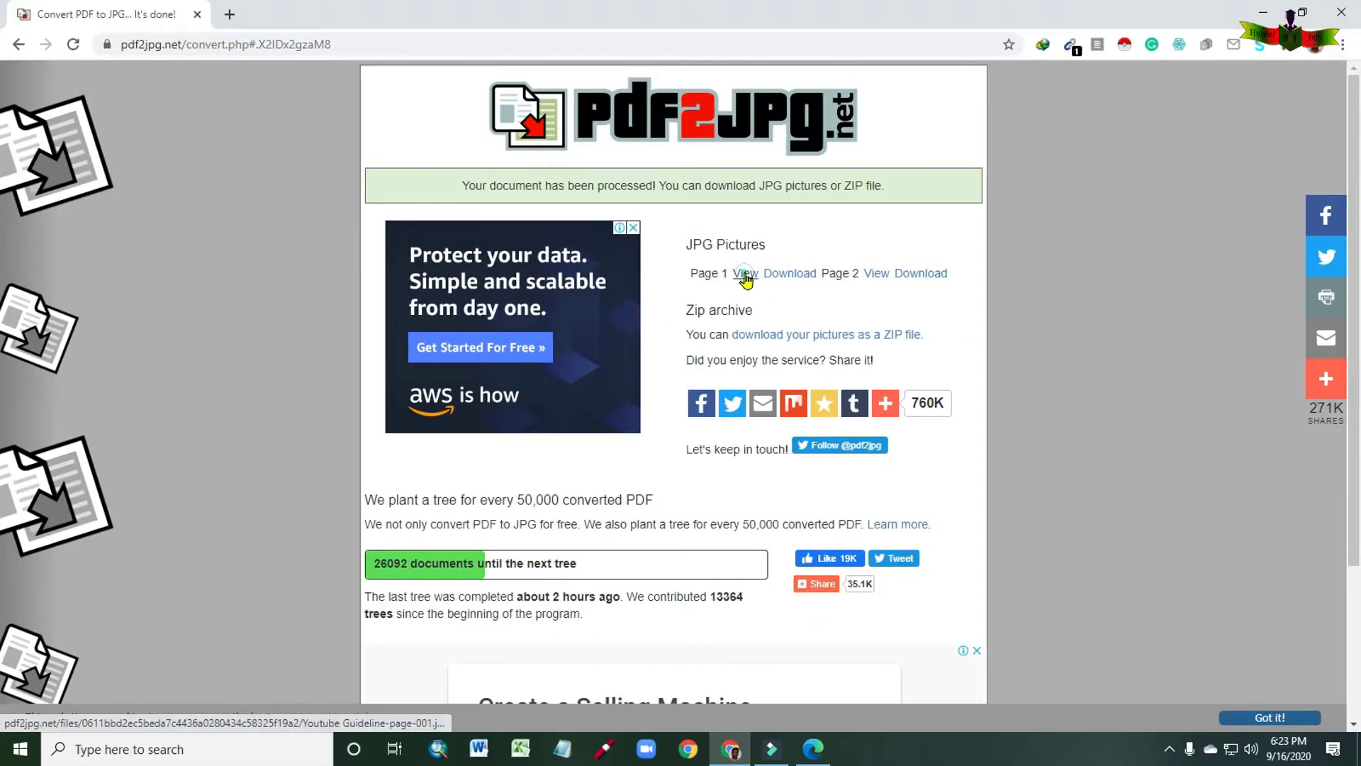
left_click(744, 275)
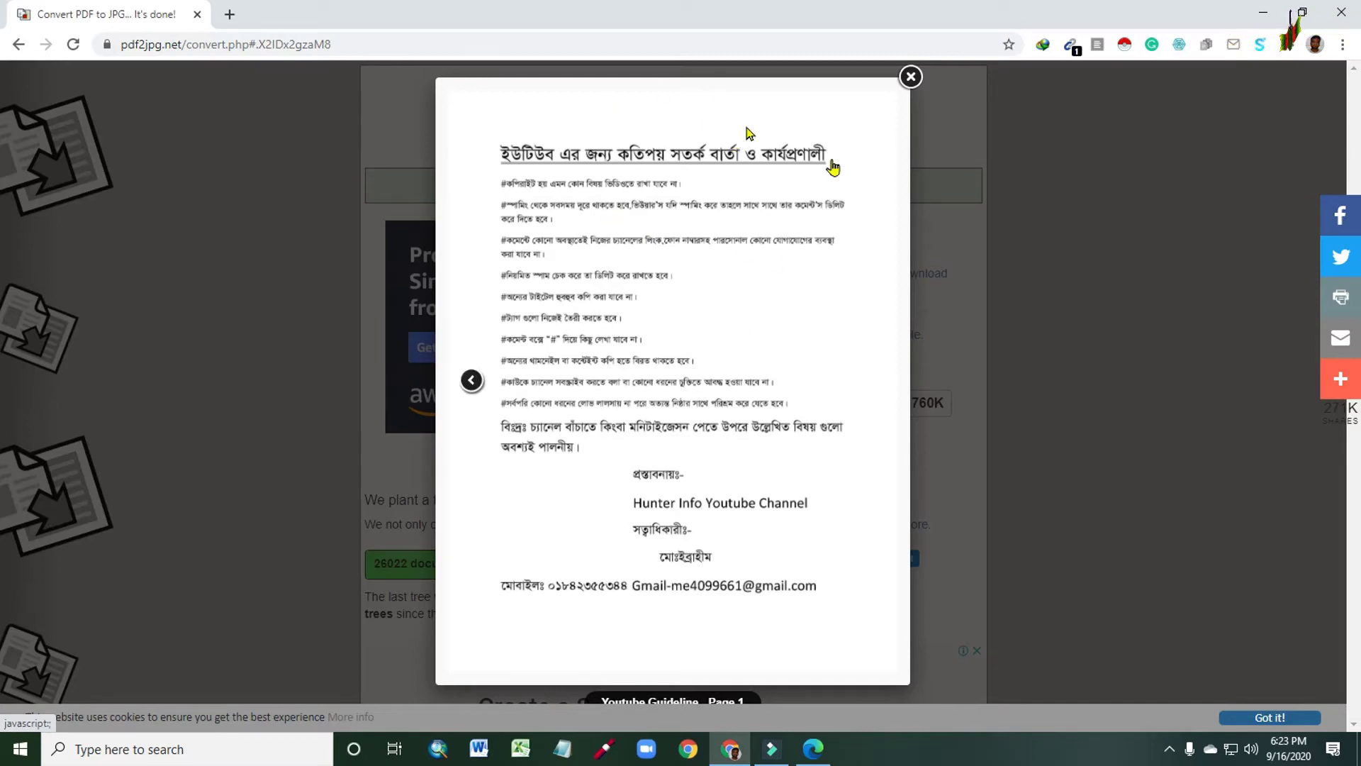
left_click(910, 77)
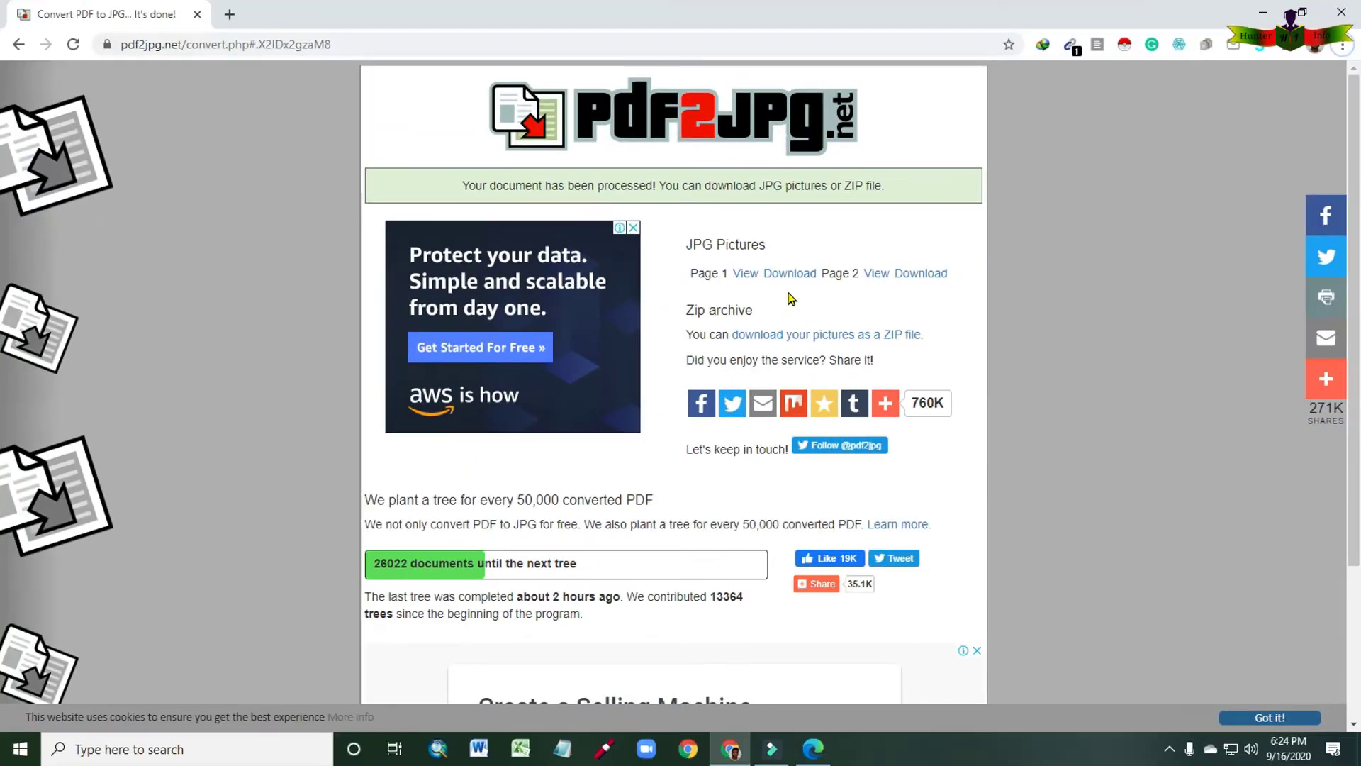
Step: Download the converted page 1 JPG from the results page
left_click(789, 276)
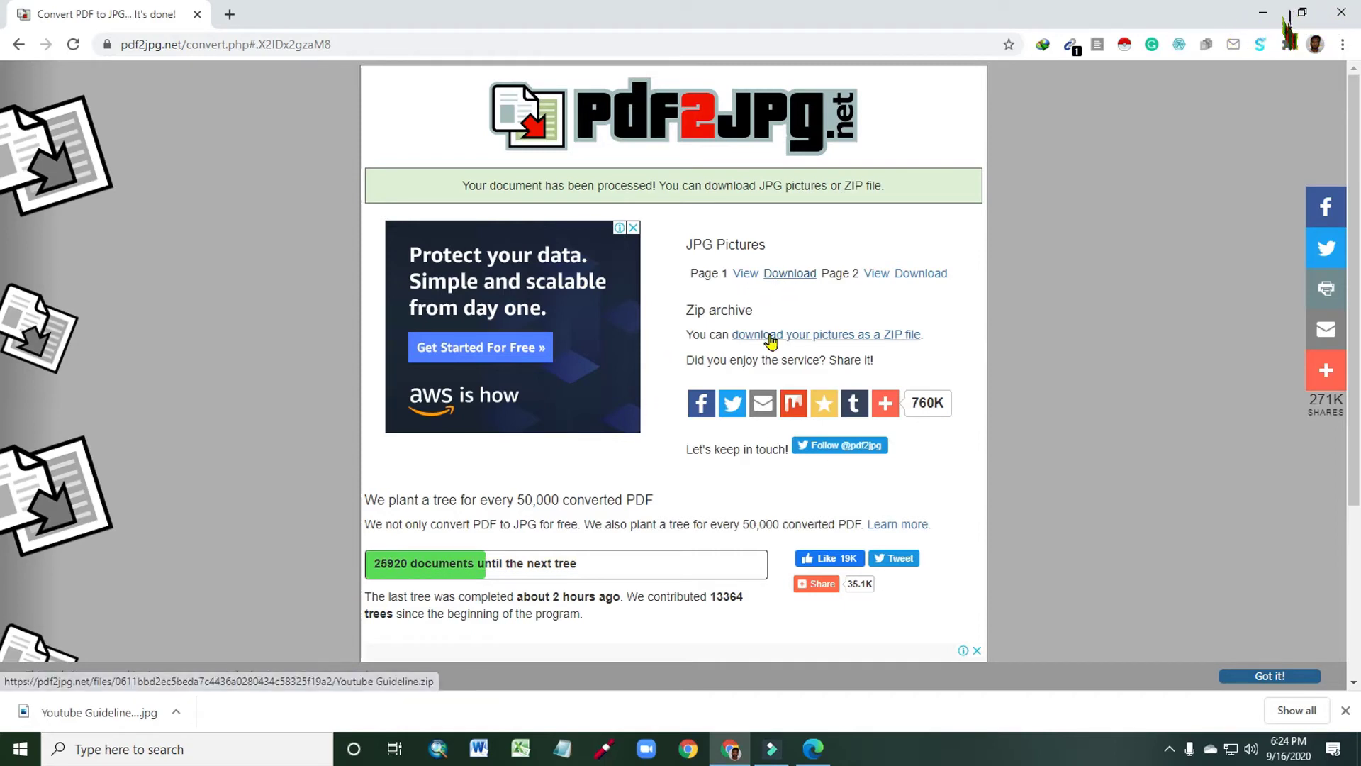
Step: Close Chrome and refresh the desktop twice
left_click(1336, 12)
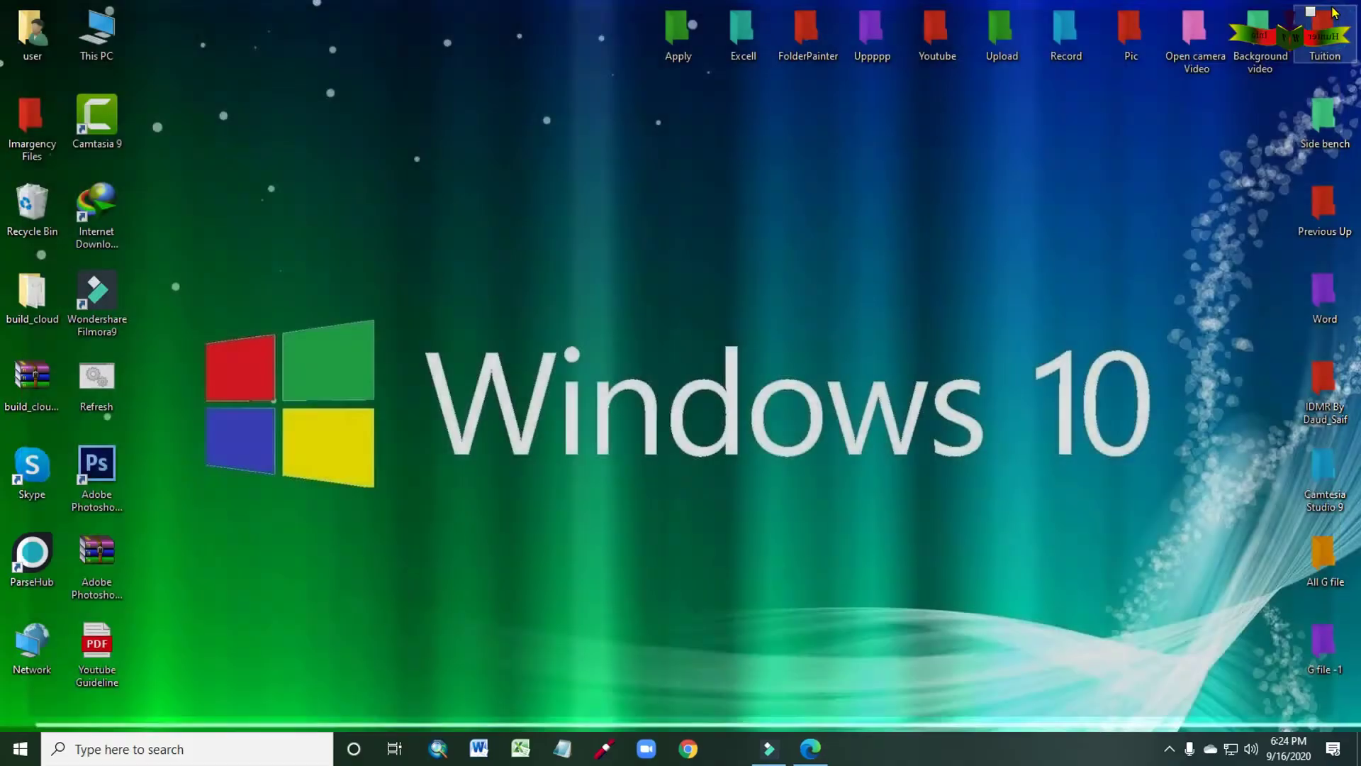
right_click(753, 193)
left_click(784, 241)
right_click(758, 207)
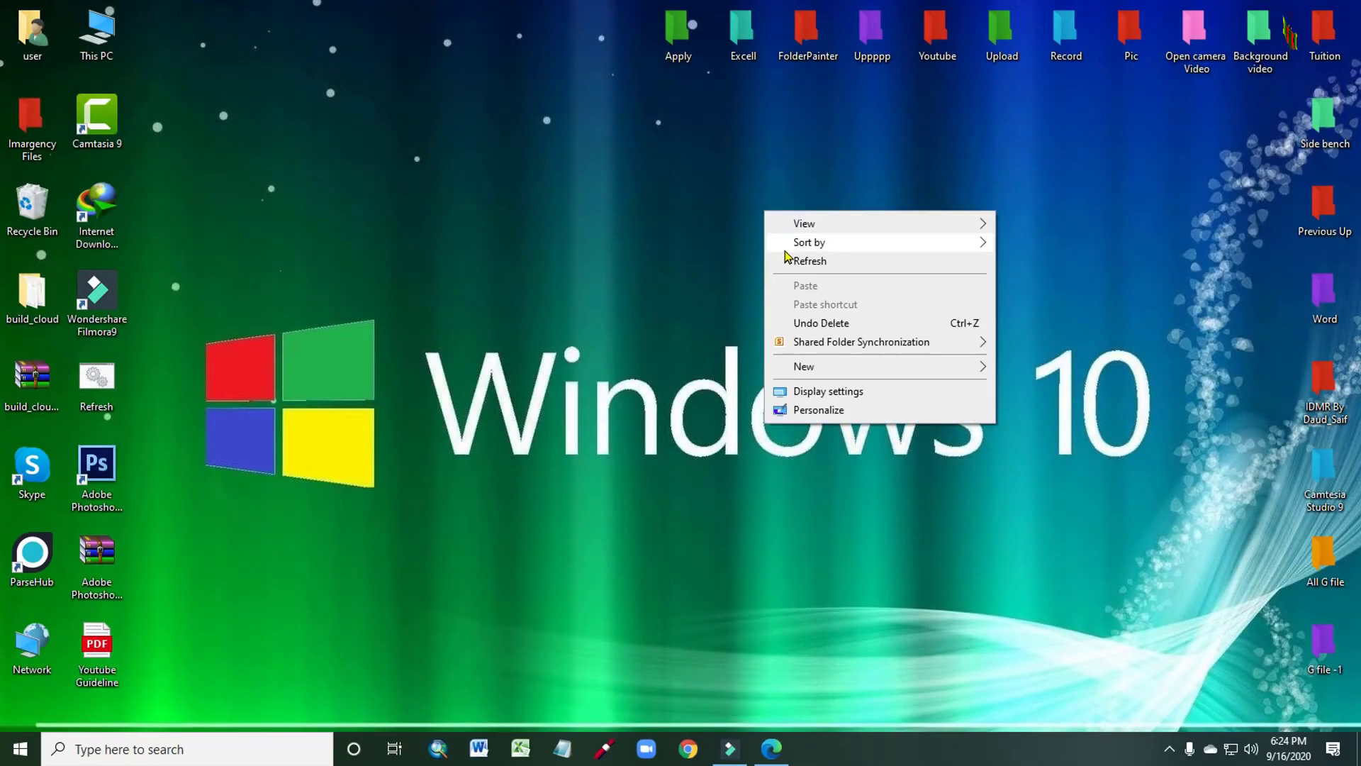
left_click(780, 258)
Step: Open Youtube Guideline-page-001 (1).jpg from This PC's Downloads folder
double_click(99, 32)
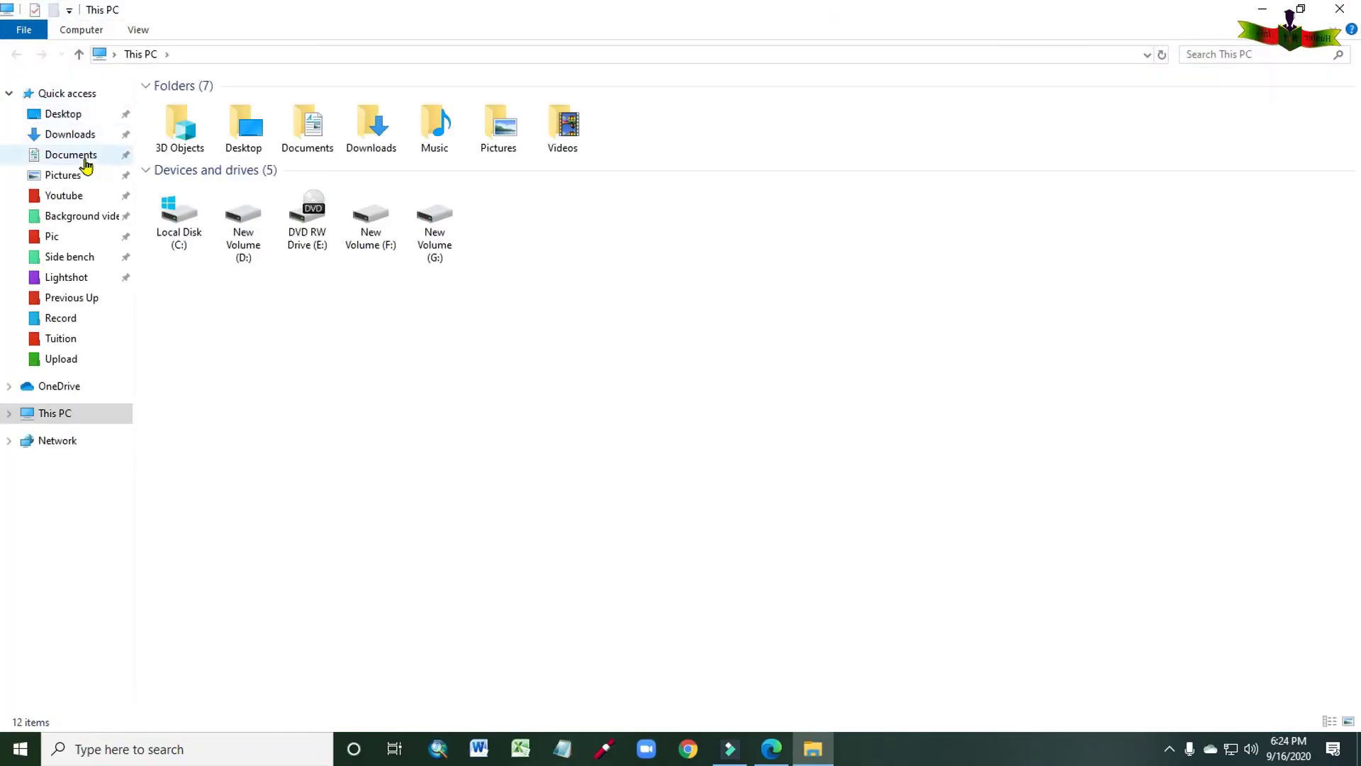
left_click(70, 137)
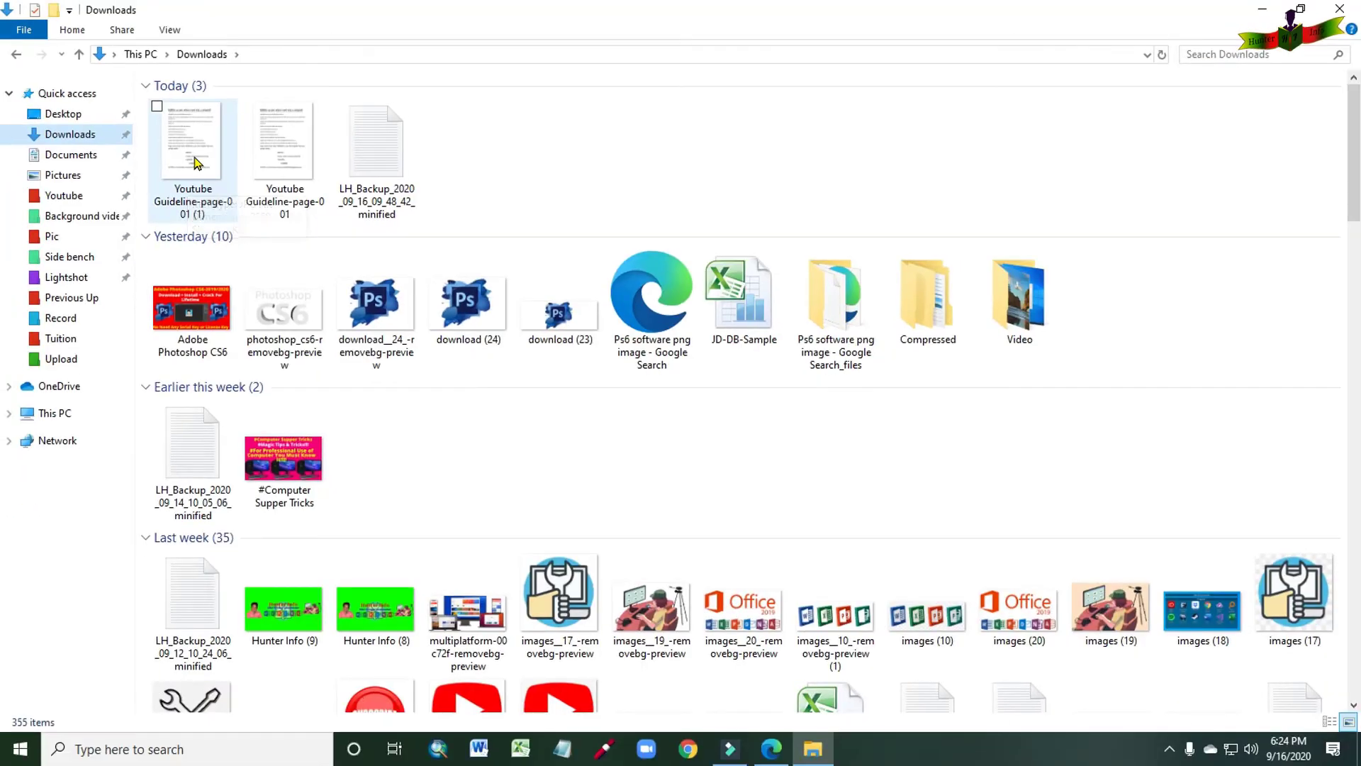
double_click(197, 155)
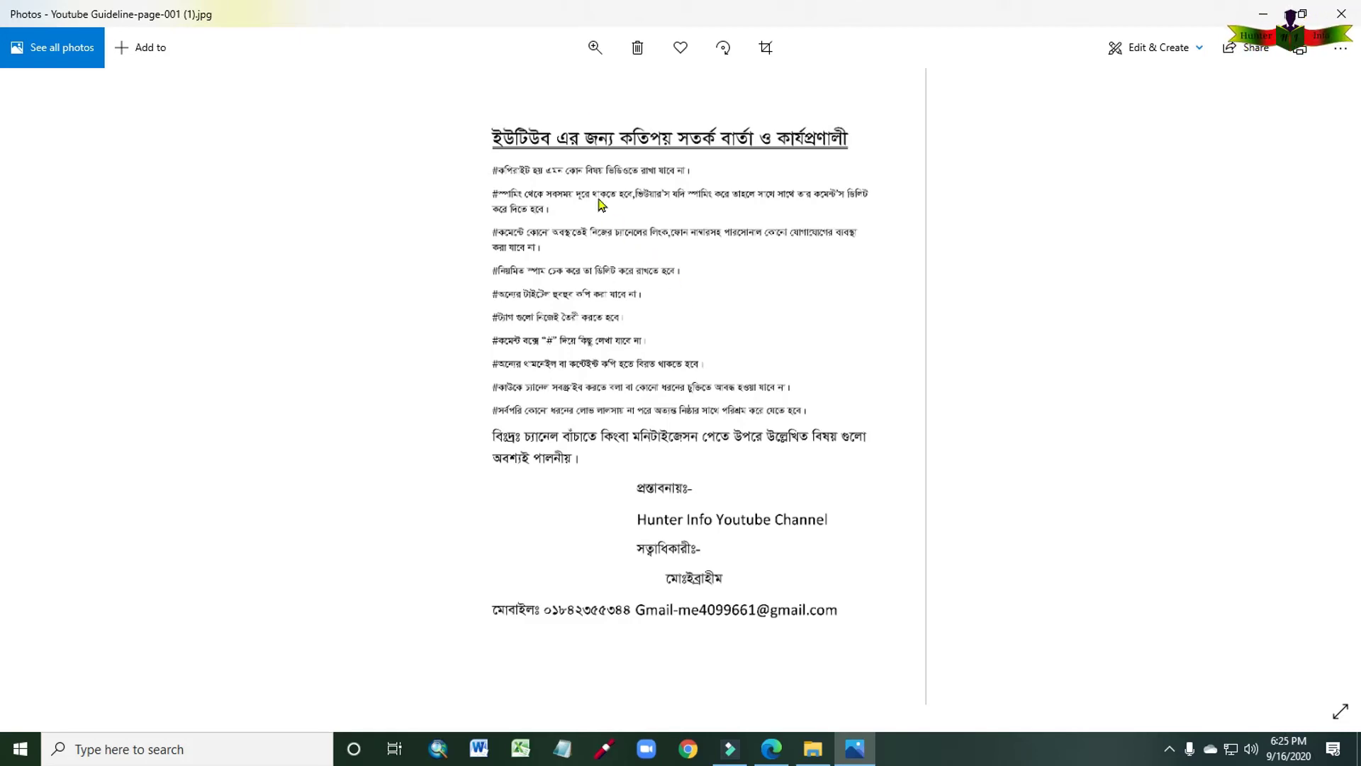
Step: Zoom in on the page 1 image so the Bengali text is larger
left_click(595, 47)
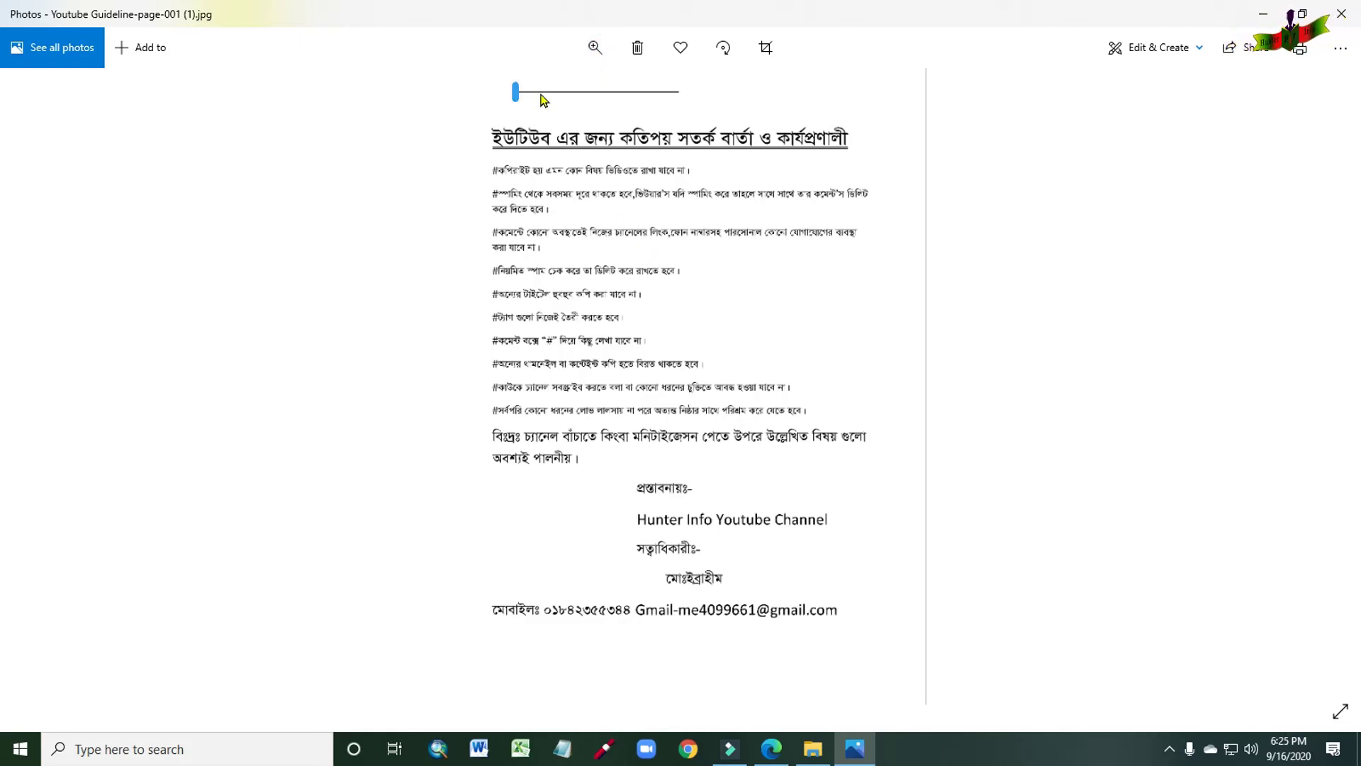
left_click_drag(516, 91, 536, 92)
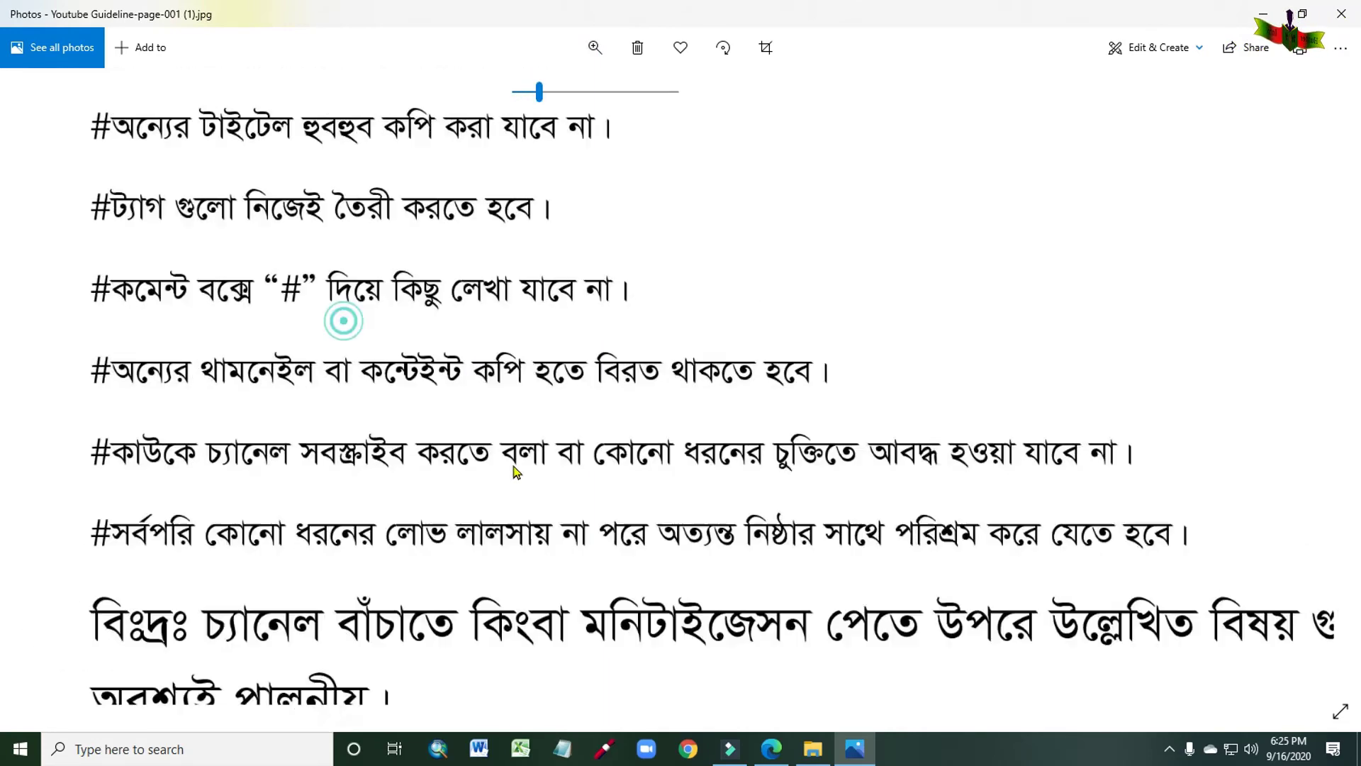
scroll(515, 474, "up", 2)
scroll(516, 482, "up", 2)
scroll(510, 496, "up", 5)
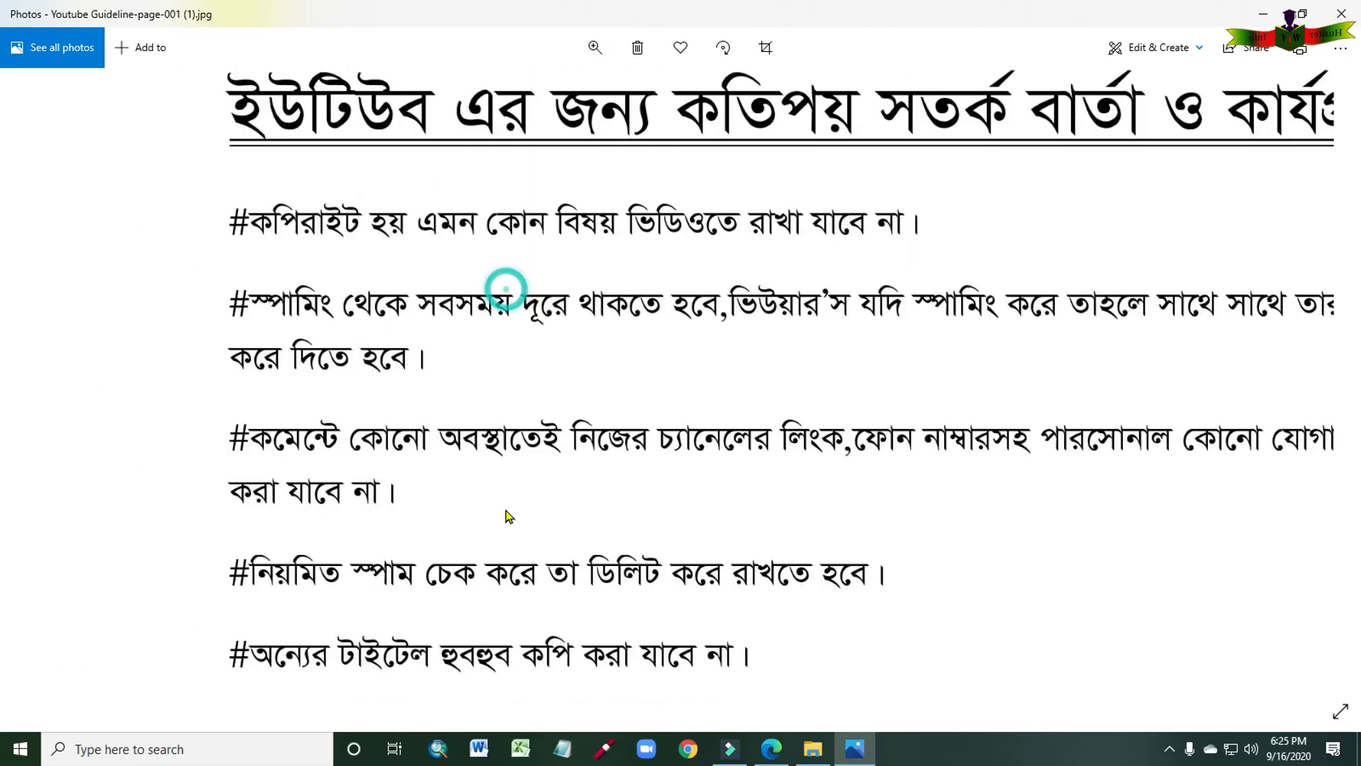
Step: Pan across the enlarged page to the lower lines and closing note, then back to the top
left_click_drag(505, 289, 334, 119)
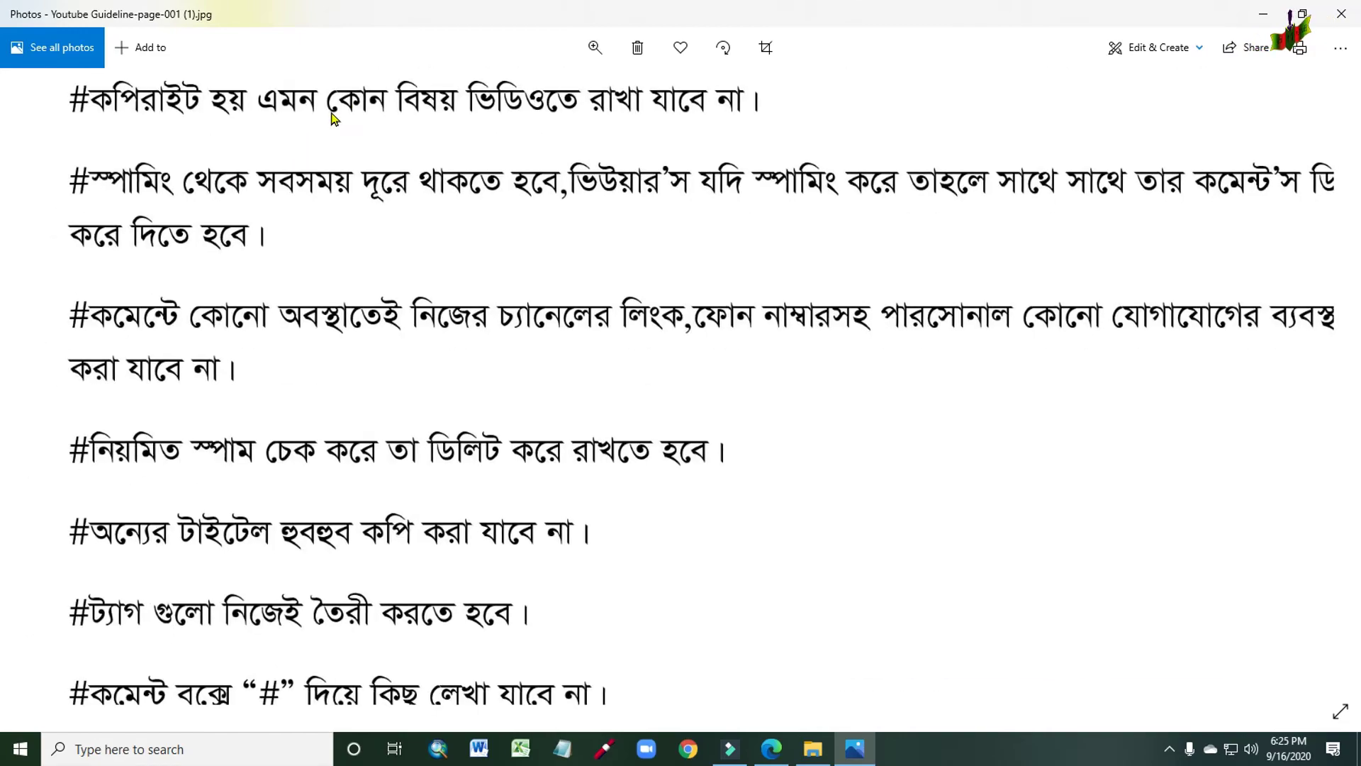
left_click_drag(334, 344, 444, 145)
left_click_drag(380, 420, 465, 222)
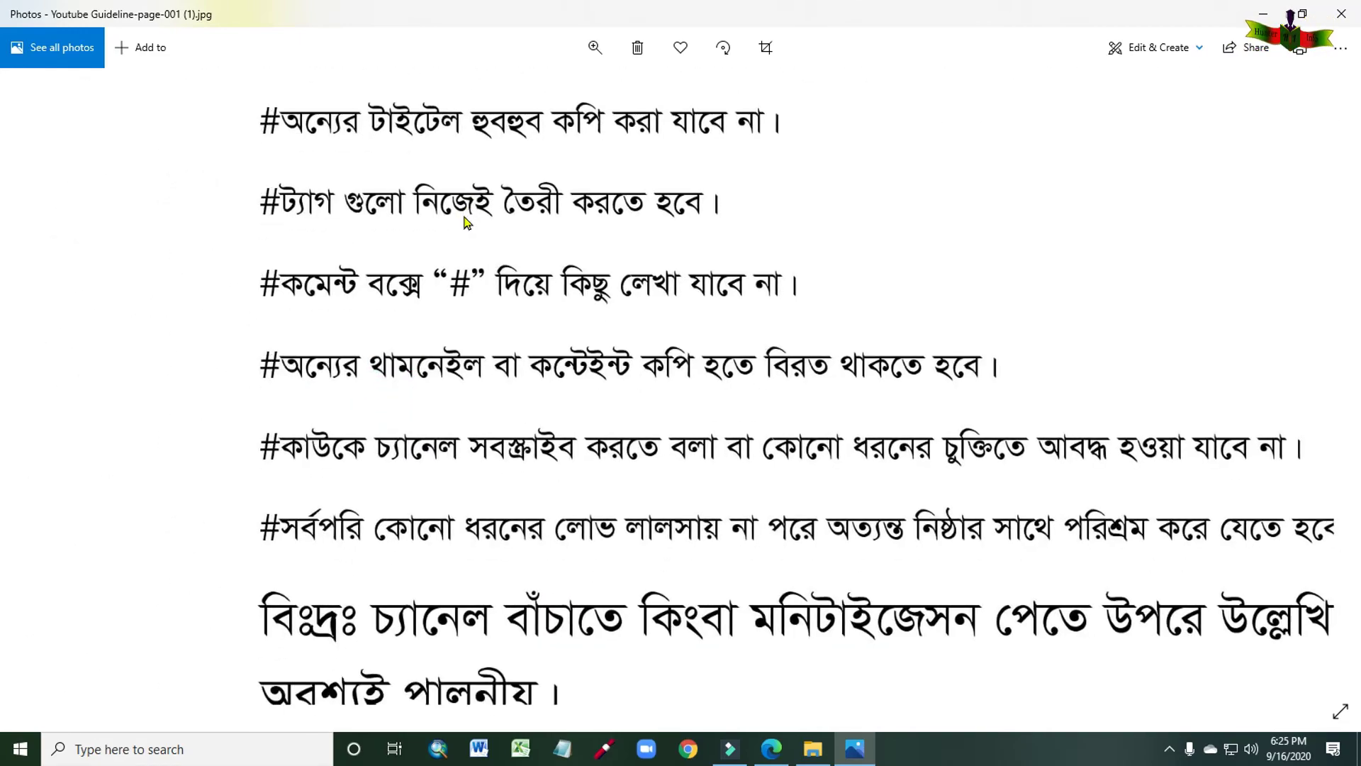
scroll(407, 414, "down", 1)
scroll(496, 454, "down", 3)
scroll(565, 486, "right", 5)
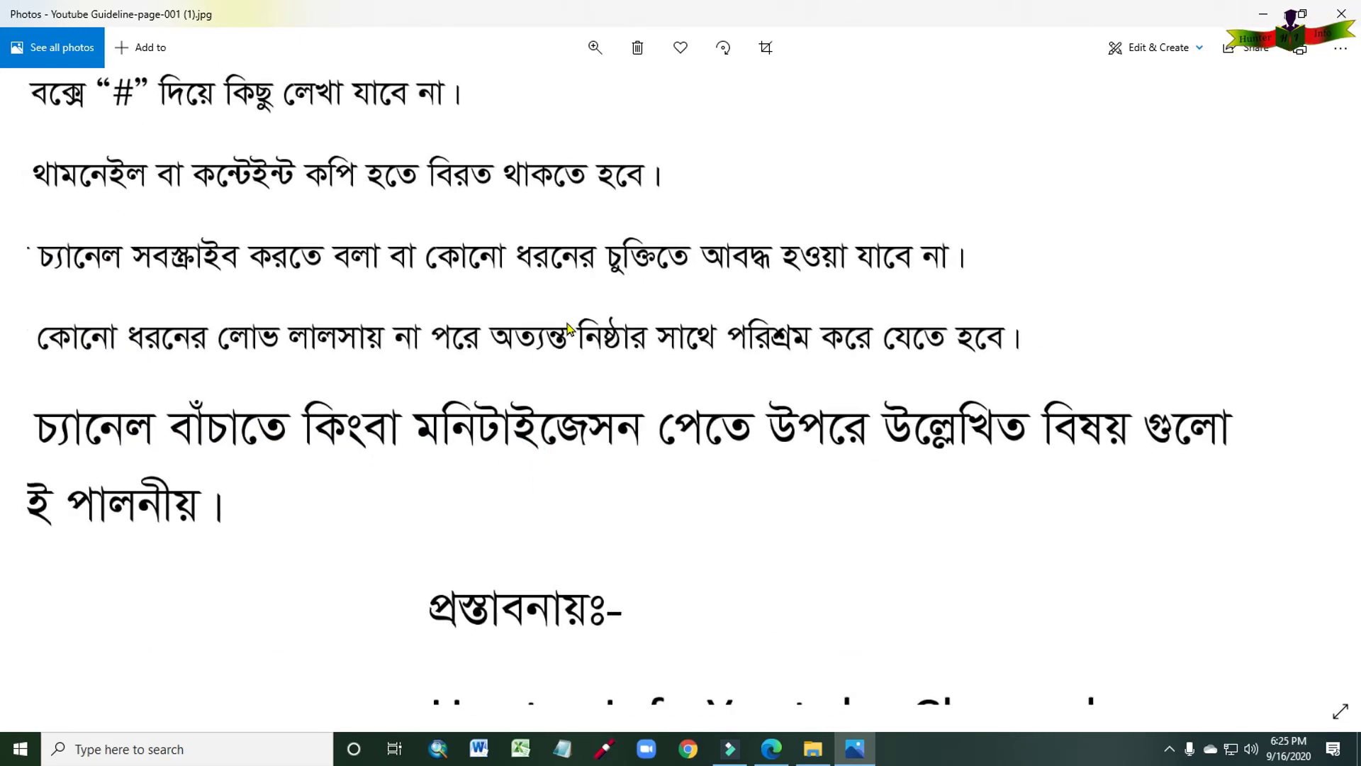
left_click_drag(567, 328, 571, 316)
left_click_drag(419, 307, 489, 383)
left_click_drag(449, 284, 495, 491)
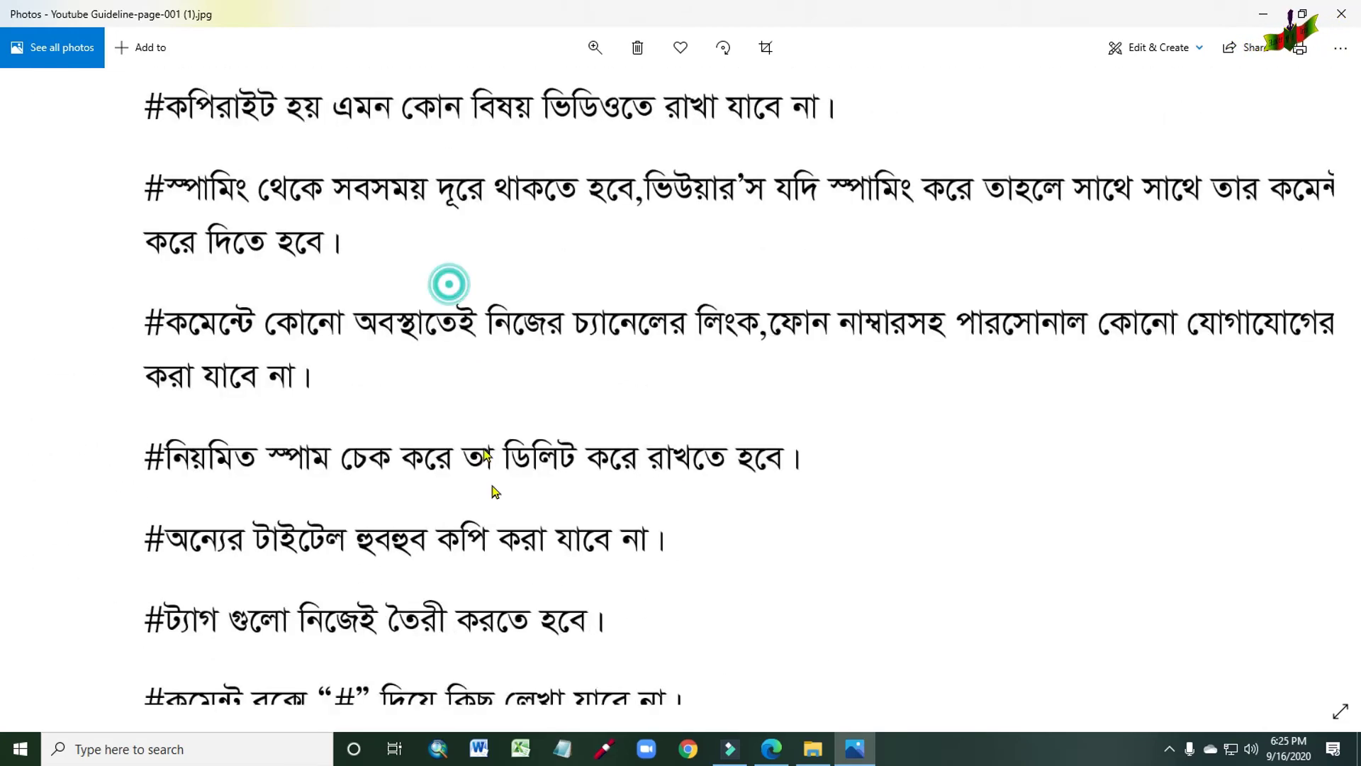
scroll(517, 304, "up", 4)
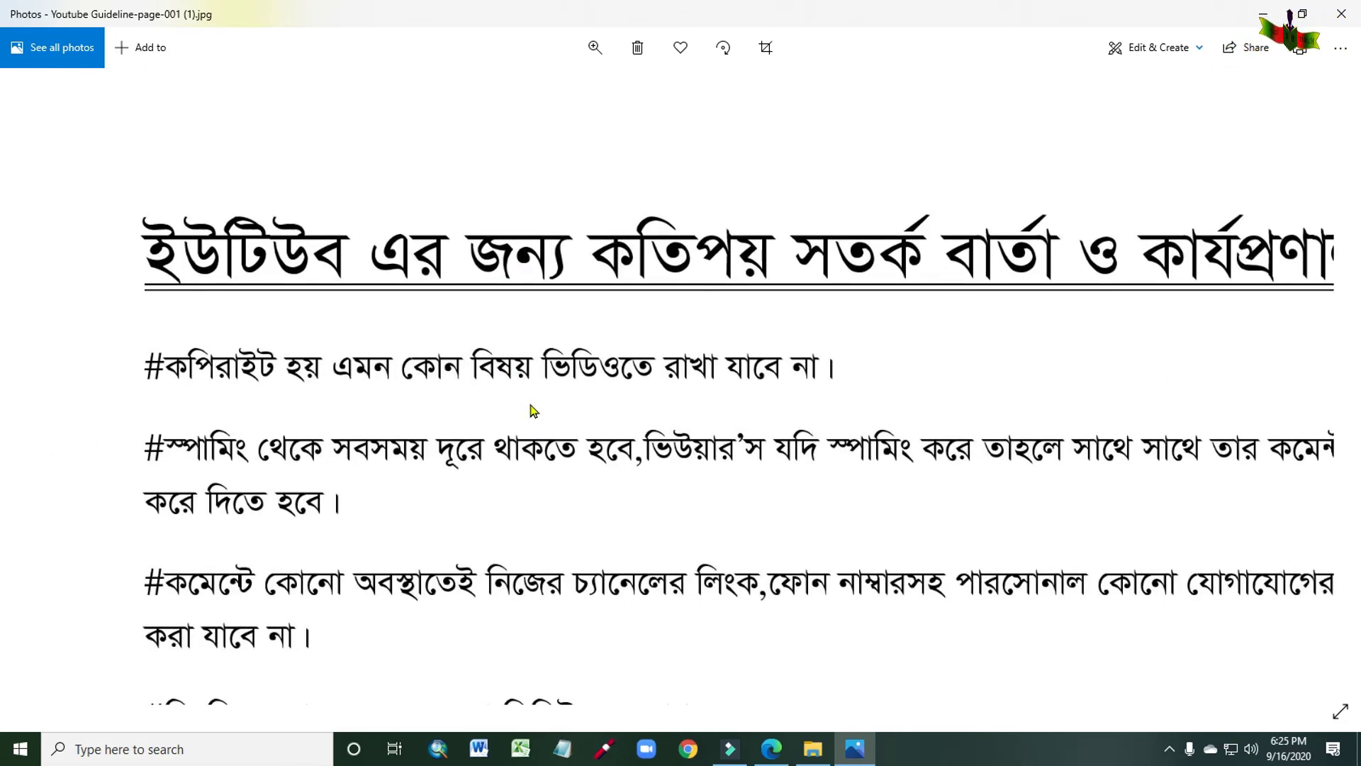